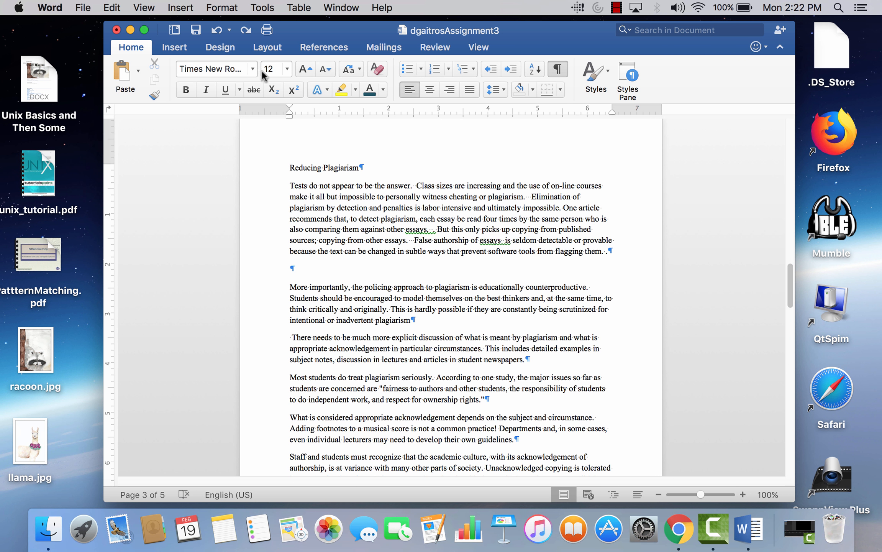
- Insert the picture ViewfromBoulder.jpg in the empty paragraph below the first paragraph and shrink it to about 4.12 by 2.32 inches
click(183, 49)
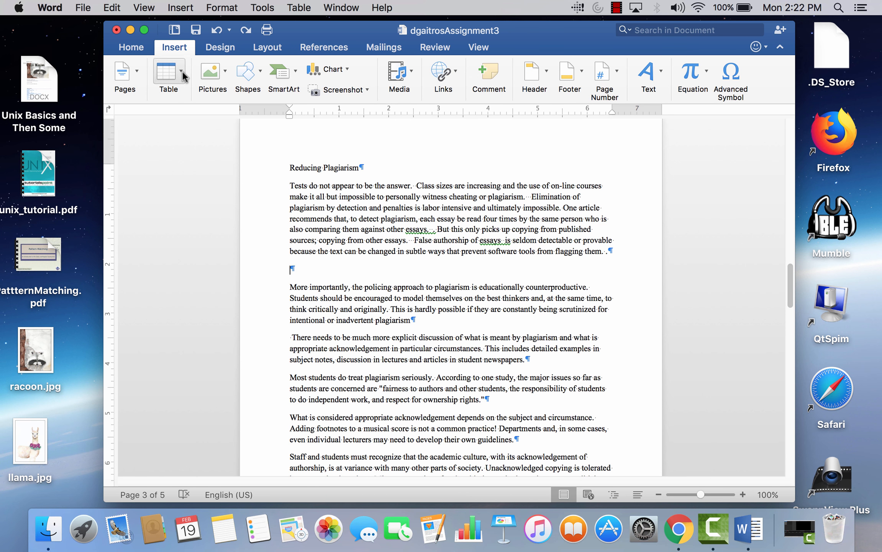
click(225, 76)
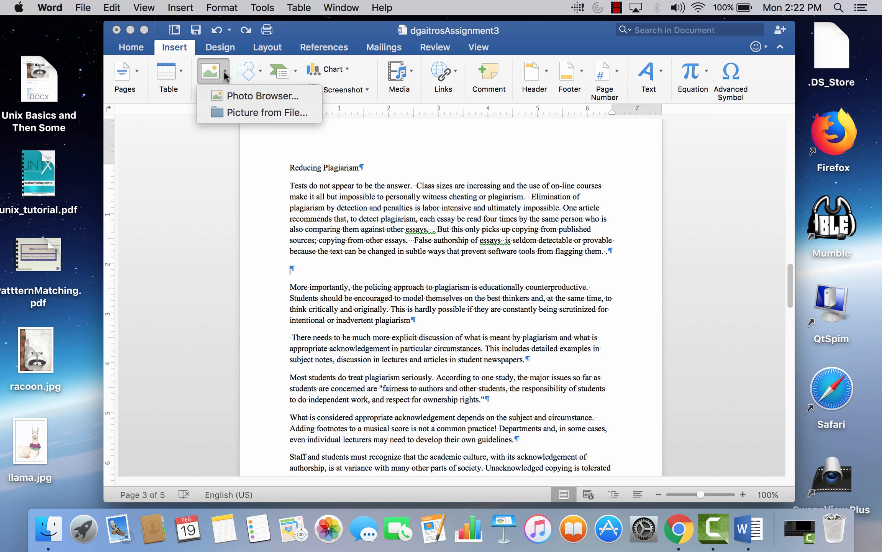
click(254, 113)
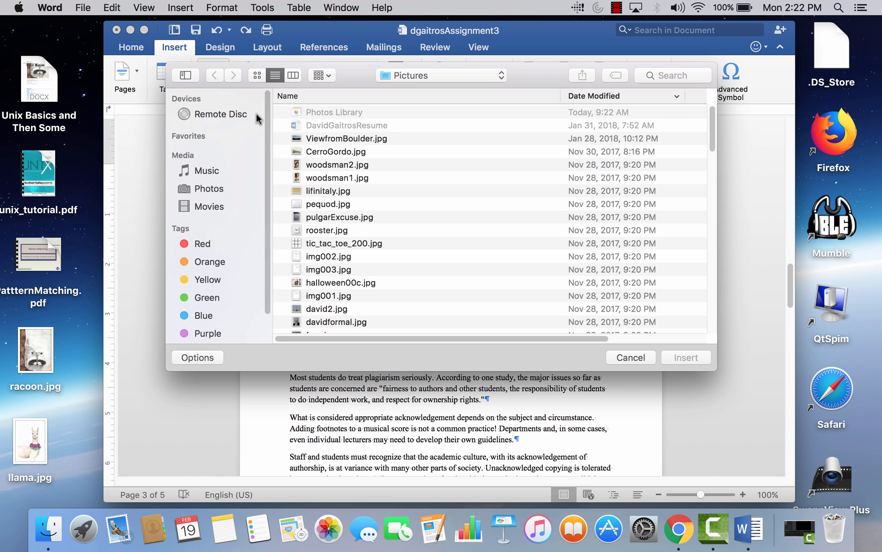
click(333, 138)
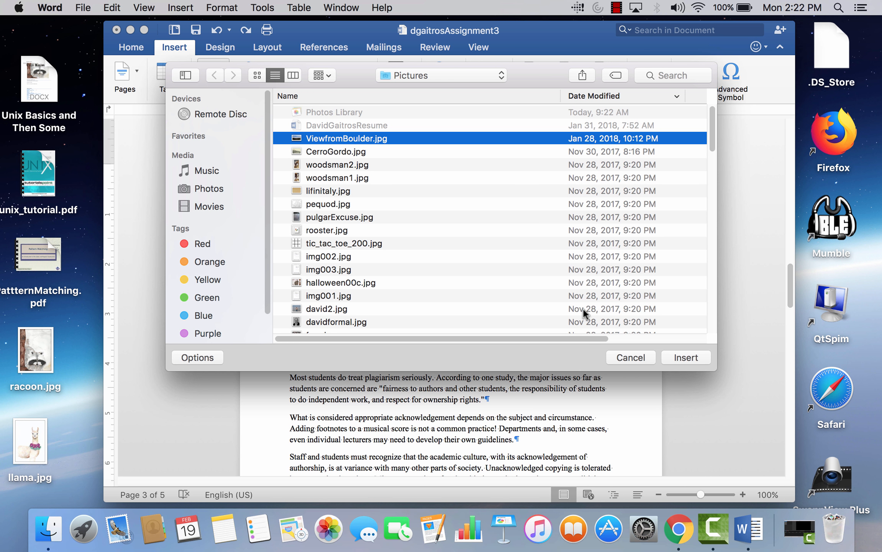
click(685, 358)
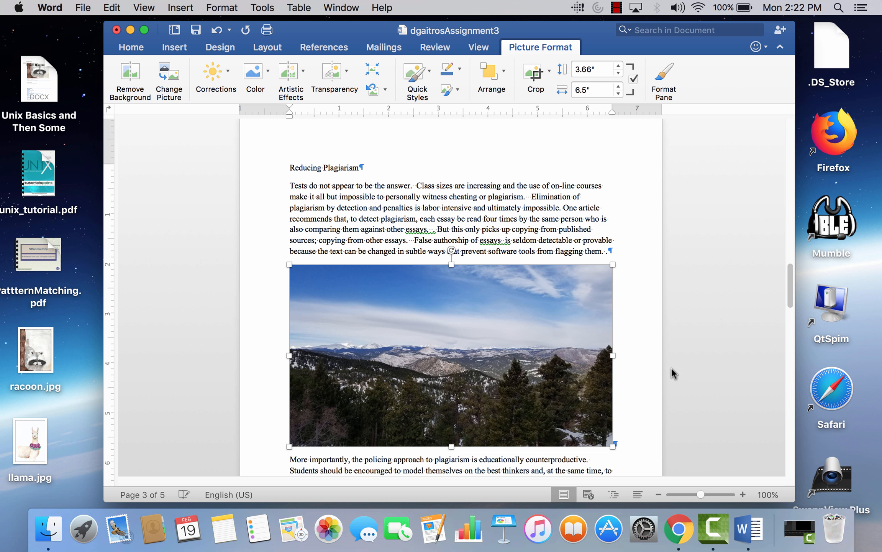
drag(613, 264, 478, 329)
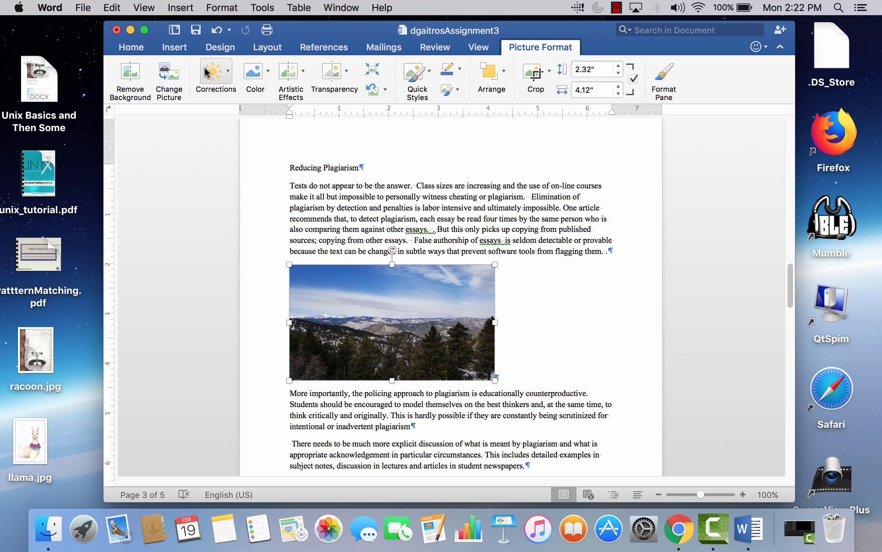
- Try centre and right alignment on the picture and return it to left alignment
click(140, 48)
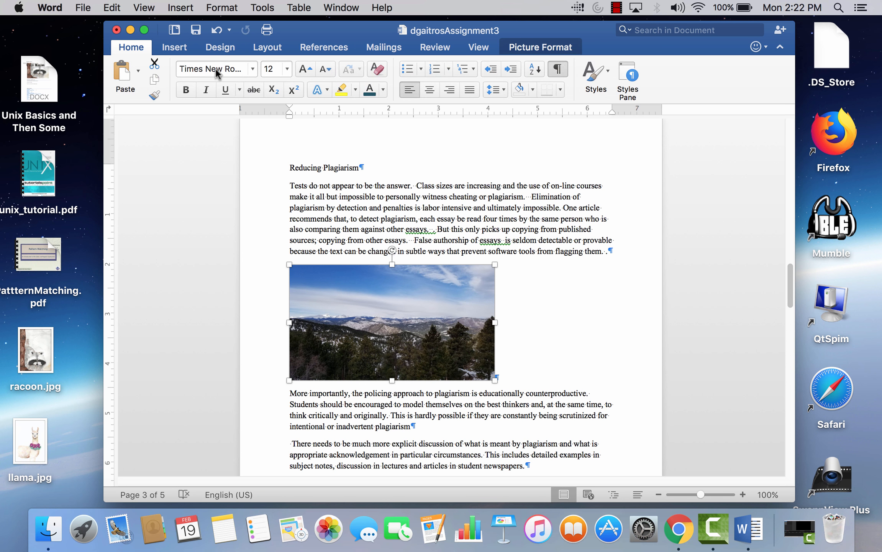
click(430, 89)
click(450, 90)
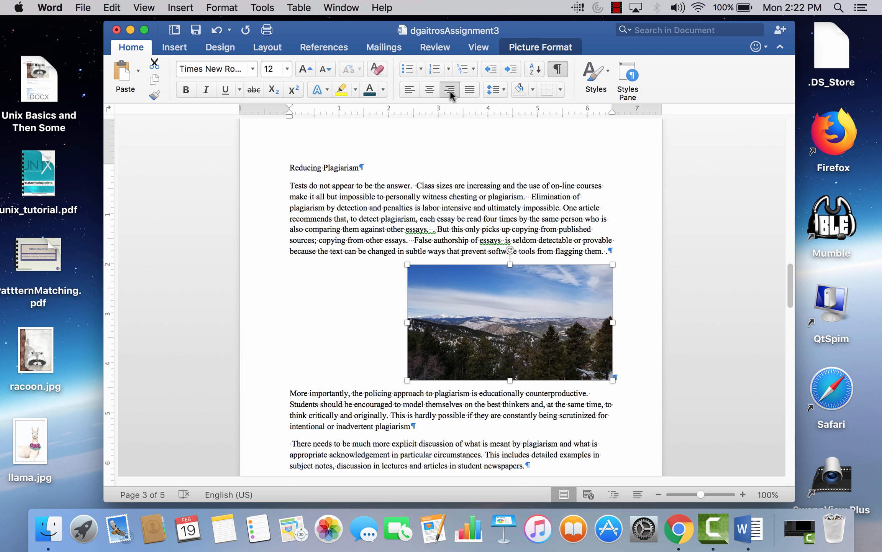
click(408, 90)
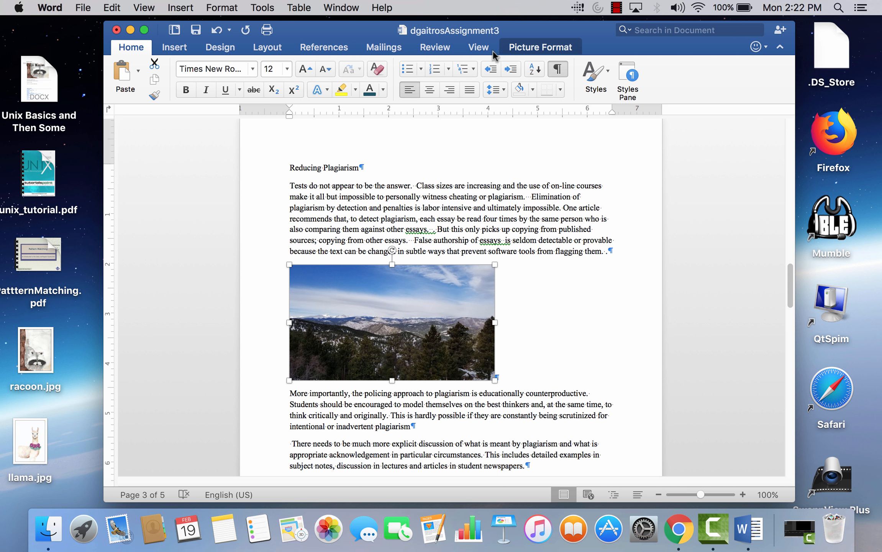
- Try the grey pencil-sketch artistic effect on the picture and replace it with the soft, paint-like colour effect
click(529, 49)
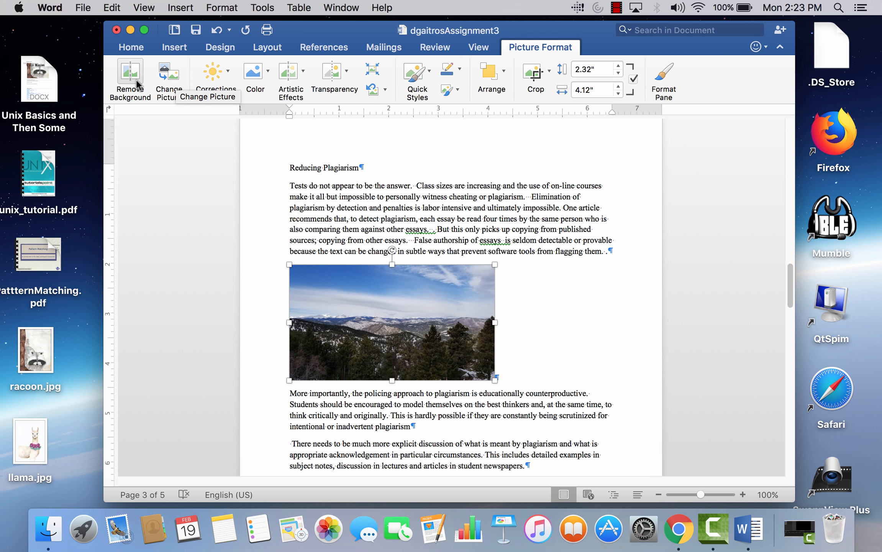
click(303, 78)
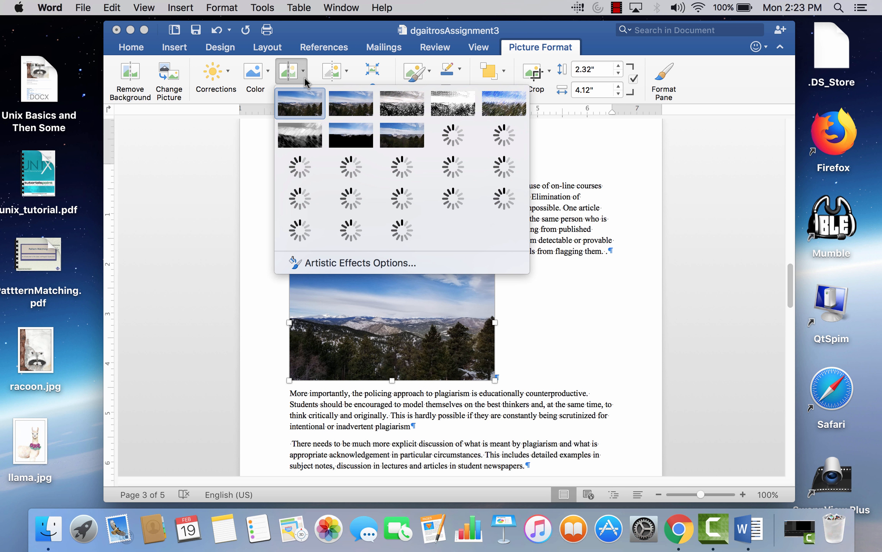
click(401, 108)
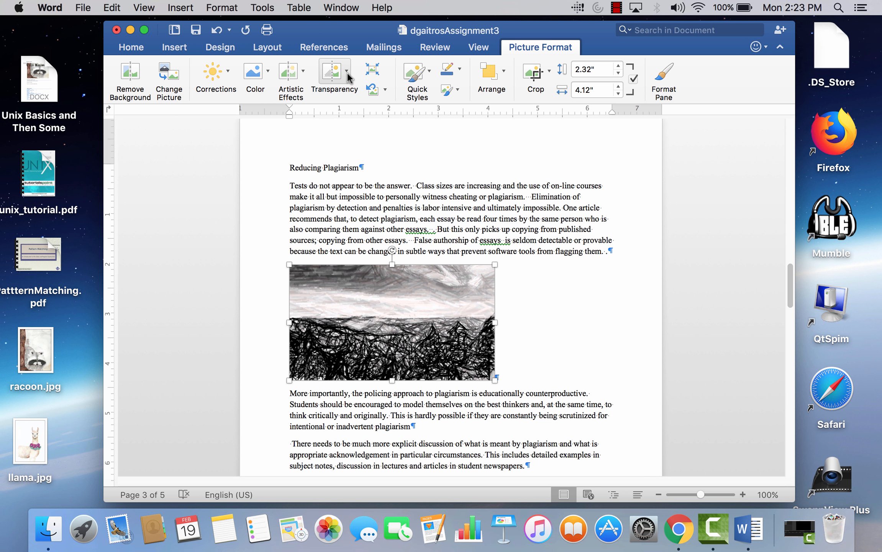
click(304, 72)
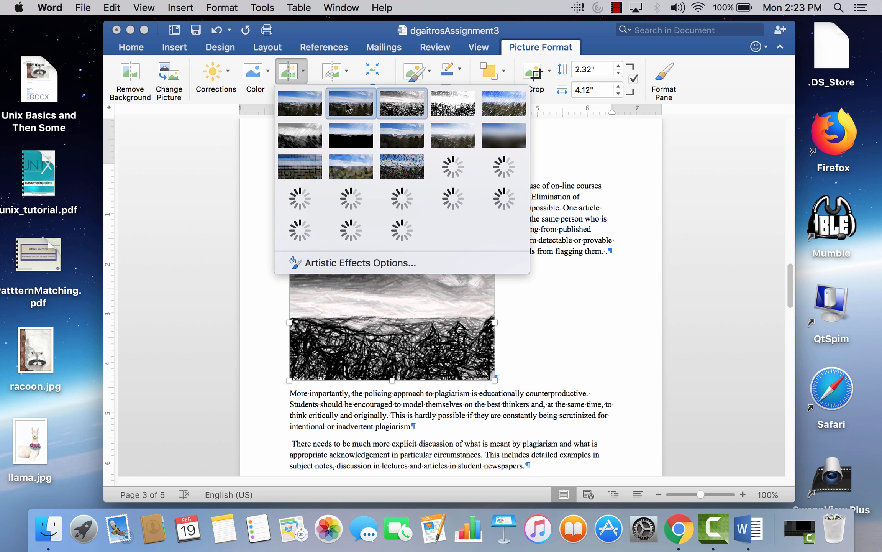
click(349, 103)
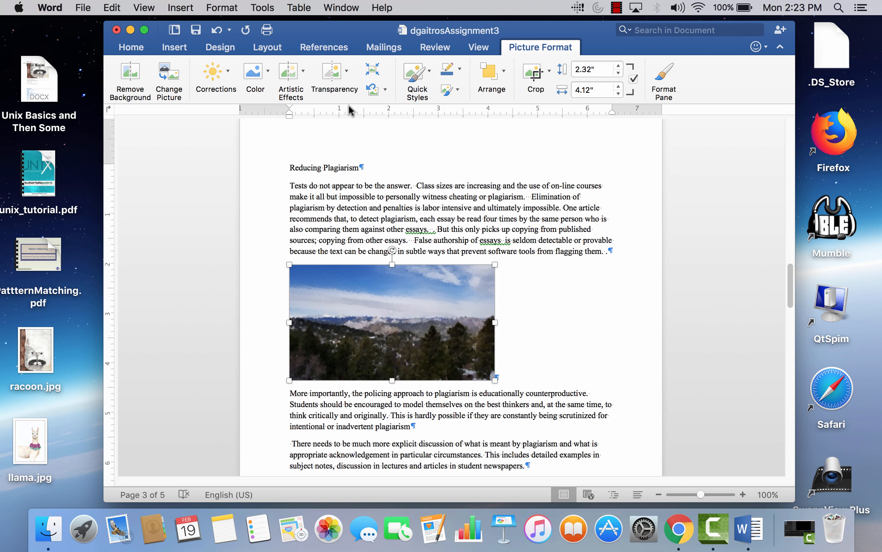
click(347, 74)
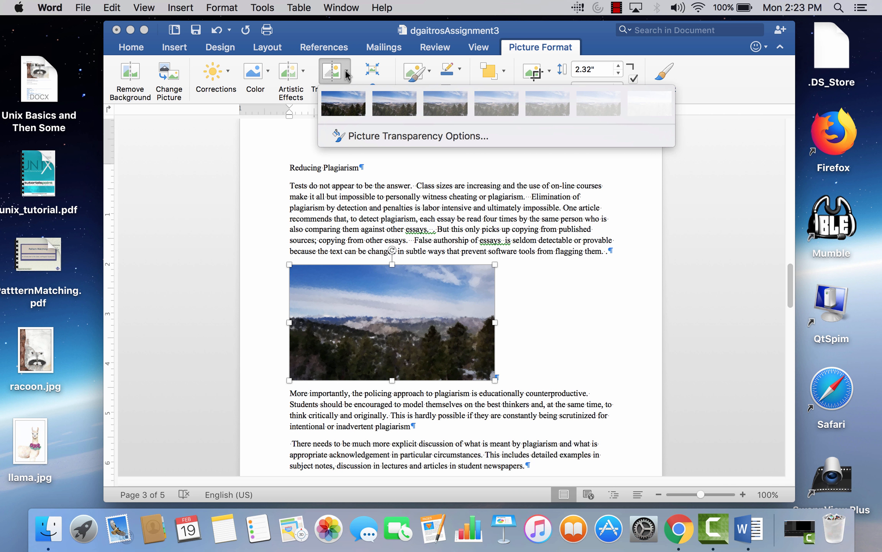
click(346, 74)
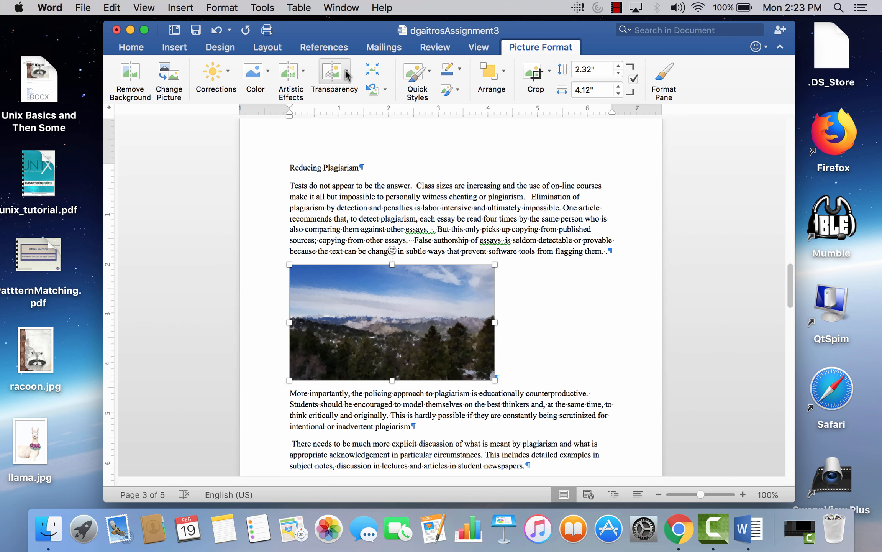
- Give the picture the quick style with a double black frame and set its outline colour to black
click(429, 73)
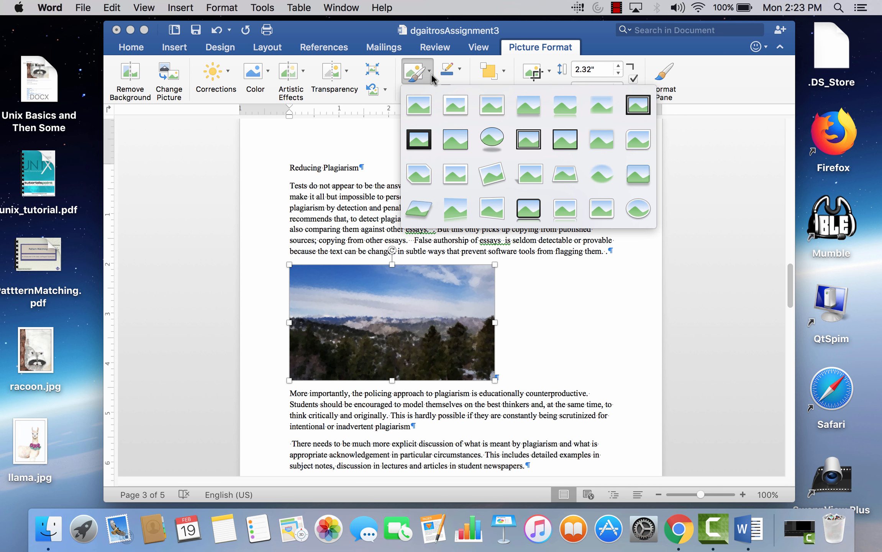
click(538, 142)
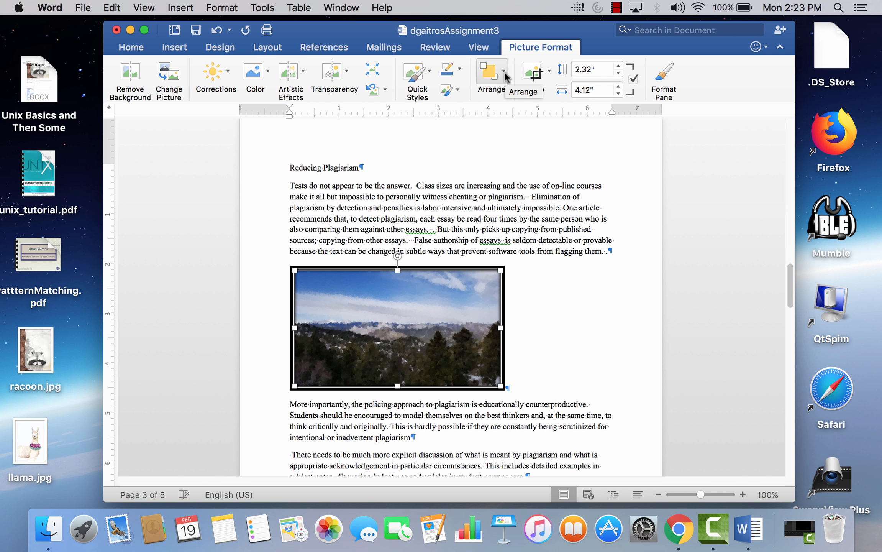
click(461, 70)
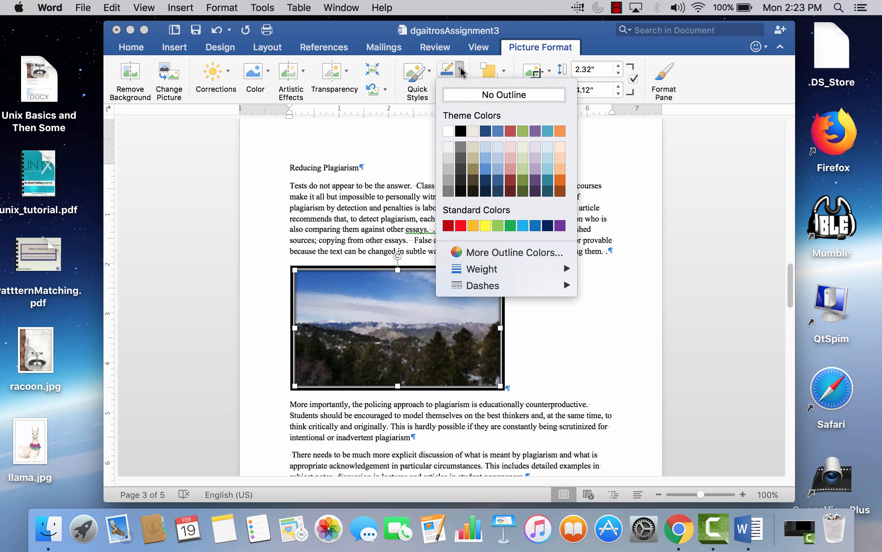
click(461, 132)
- Add an outer shadow falling to the lower right of the framed picture
click(457, 91)
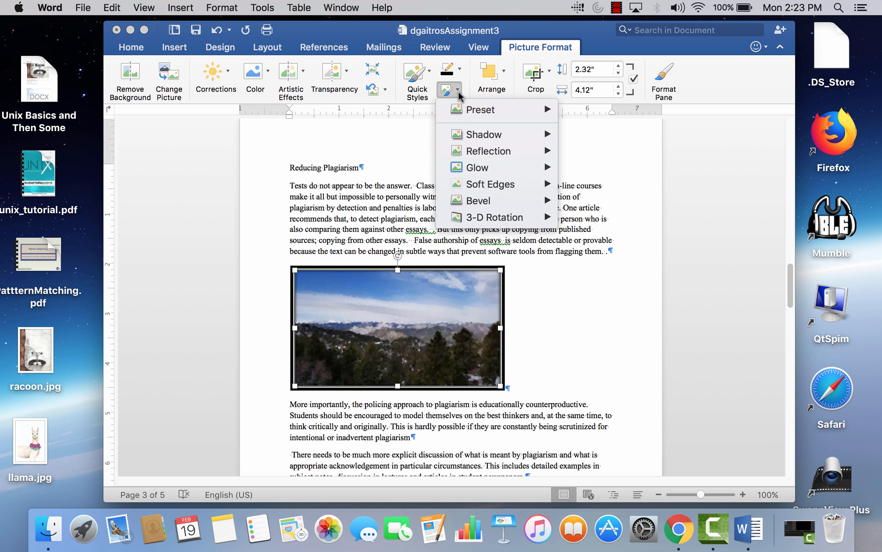
mouse_move(502, 137)
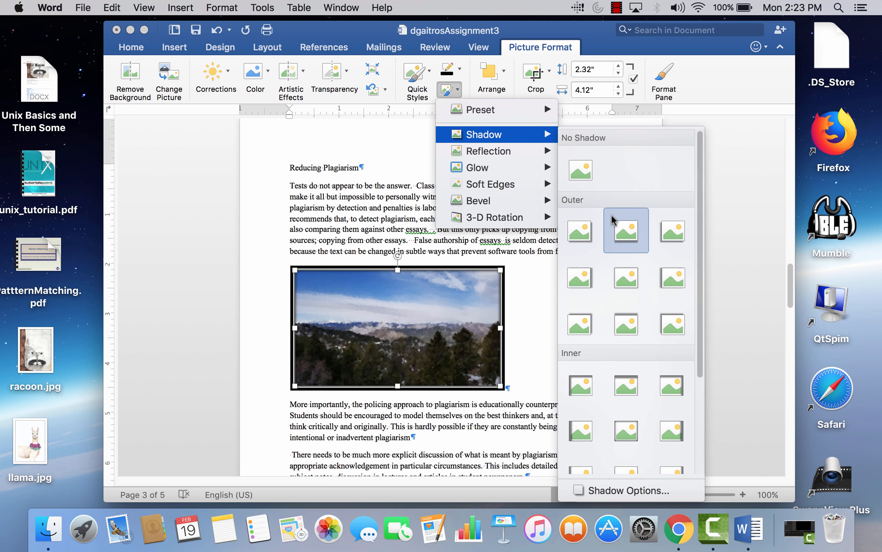
click(590, 231)
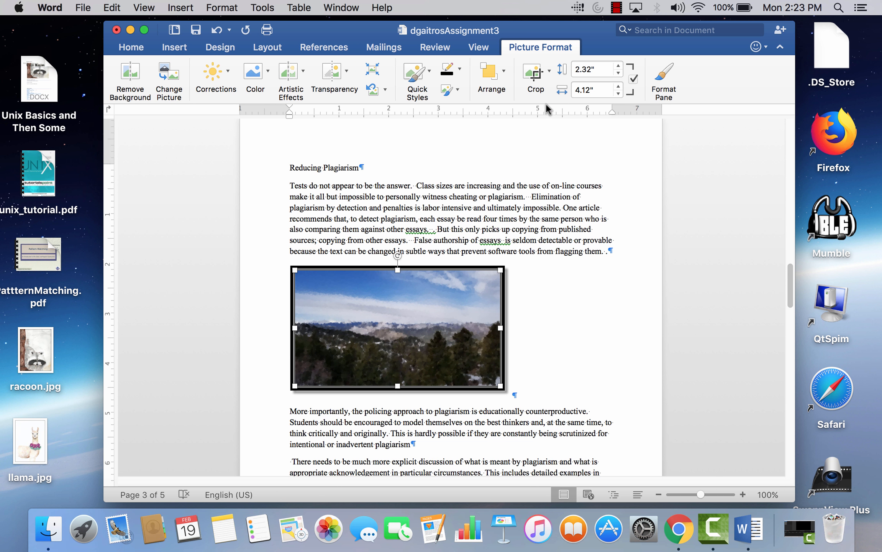
- Try Square, Tight, Through, and Top and Bottom text wrapping on the picture and return it to In Line with Text
click(505, 76)
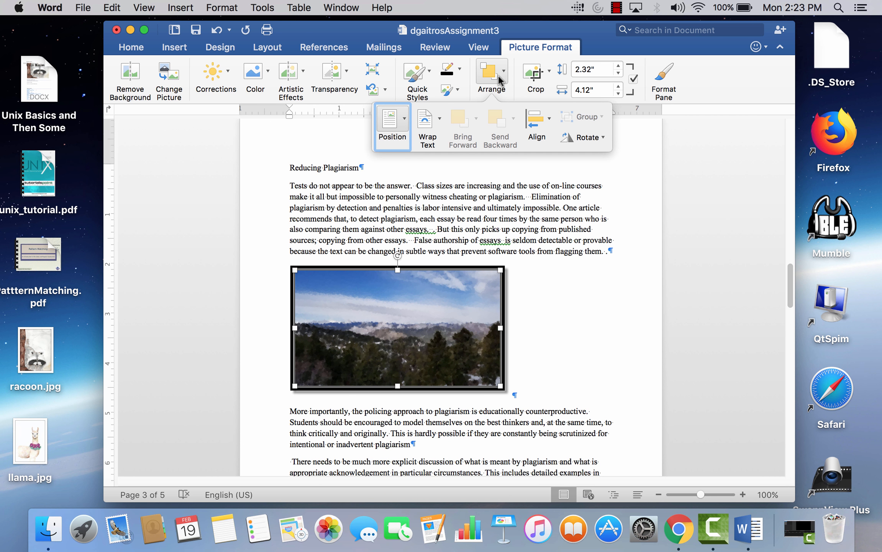
click(440, 121)
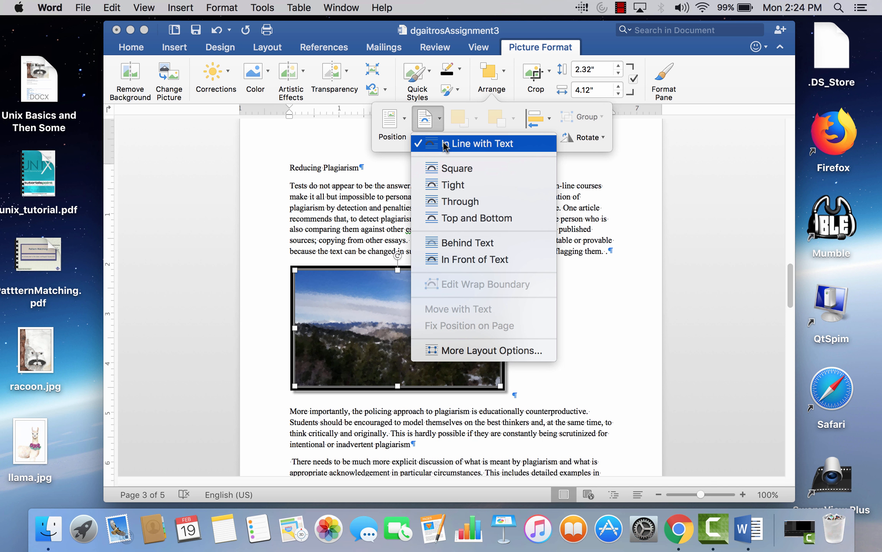
click(440, 169)
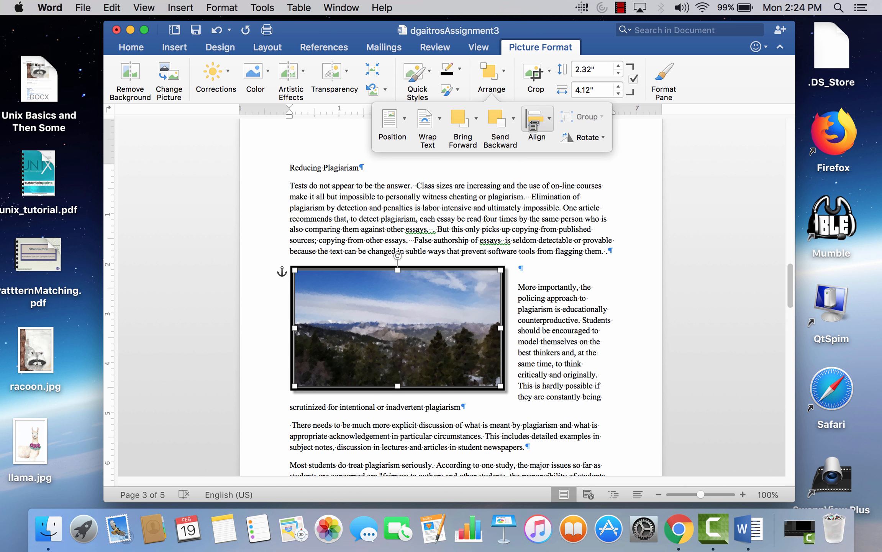
click(440, 120)
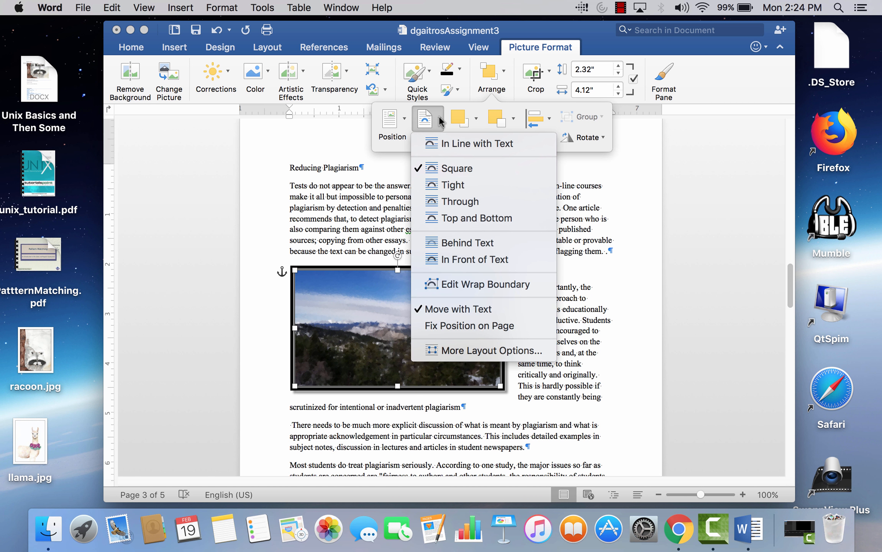
click(445, 185)
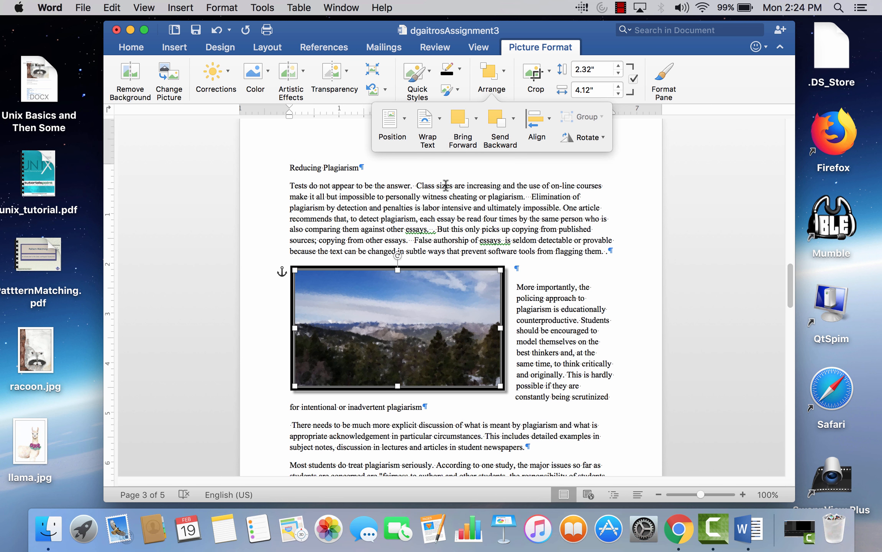
click(440, 119)
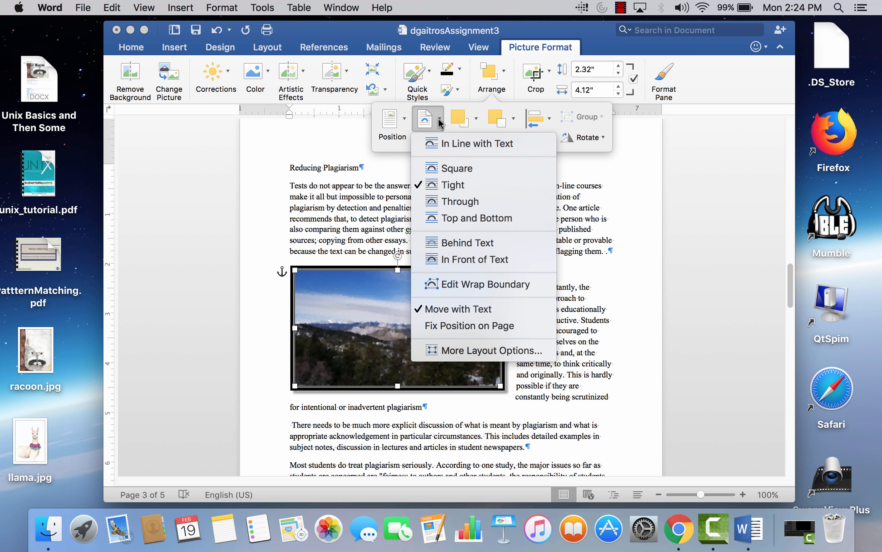
click(467, 204)
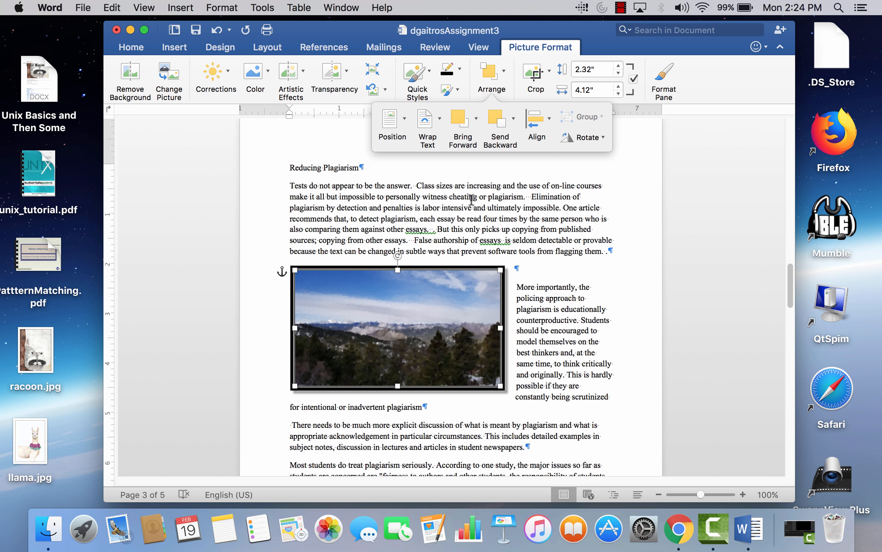
click(438, 120)
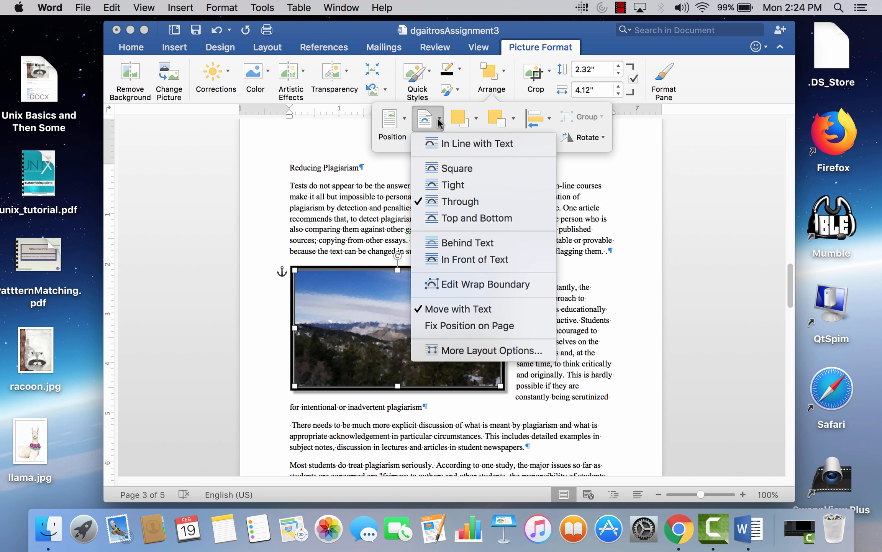
click(469, 218)
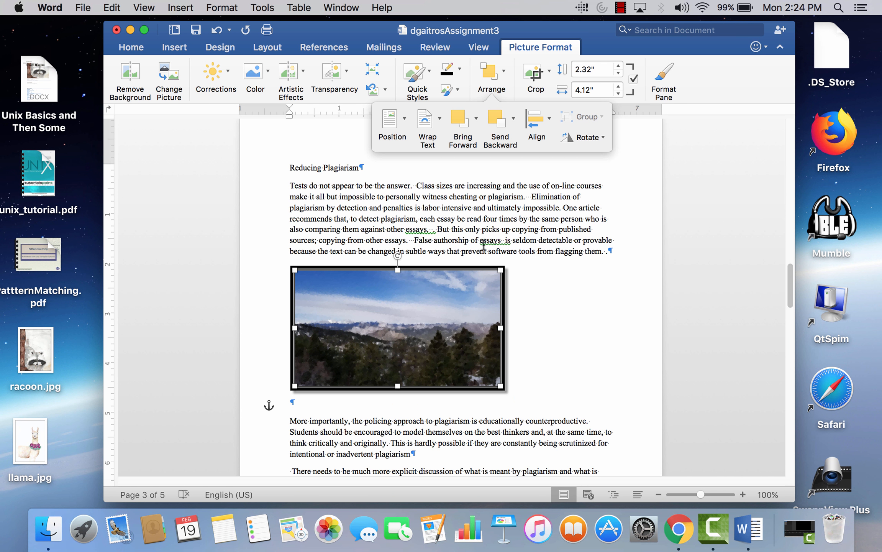
click(439, 119)
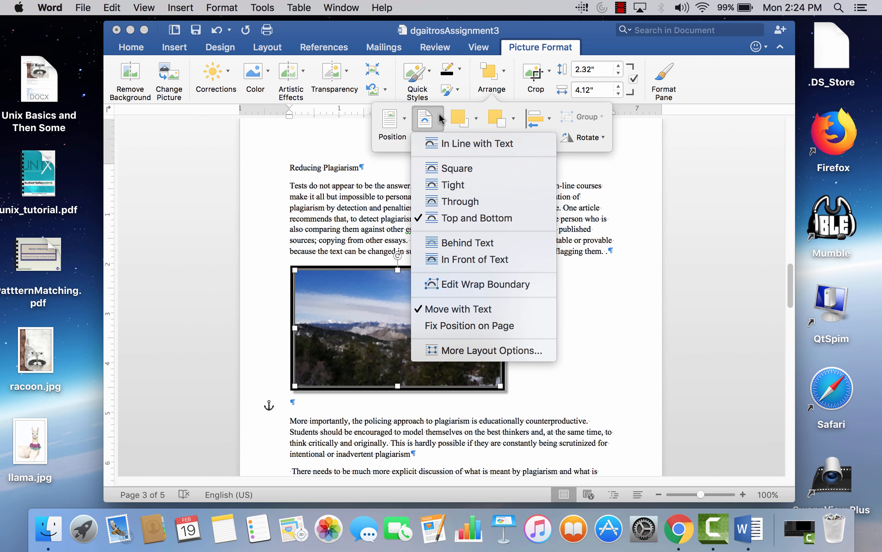
click(463, 144)
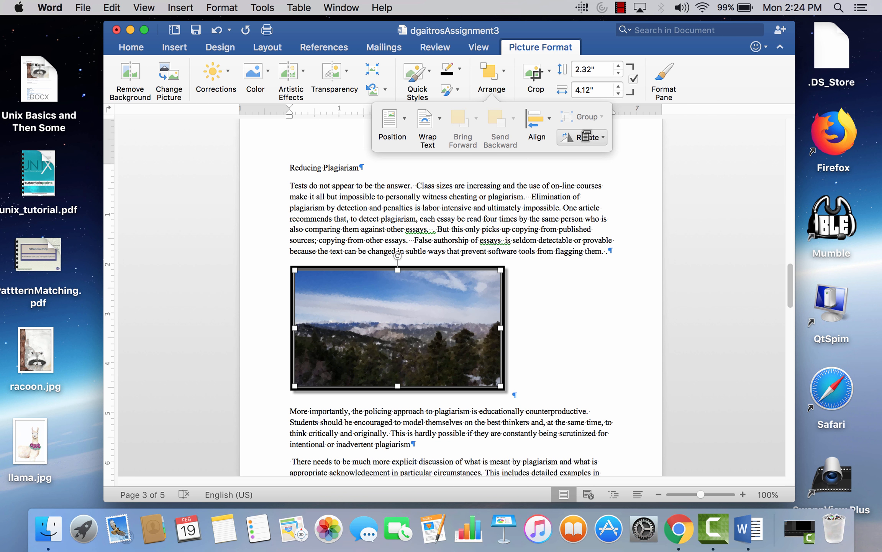
click(699, 207)
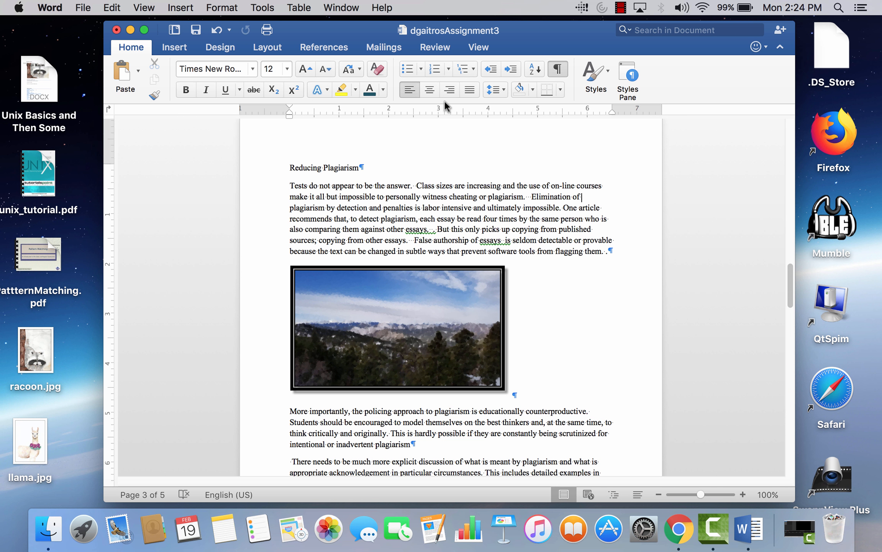
- Insert the caption "Figure 1 View from Boulder" above the picture, using the Figure label
right_click(389, 306)
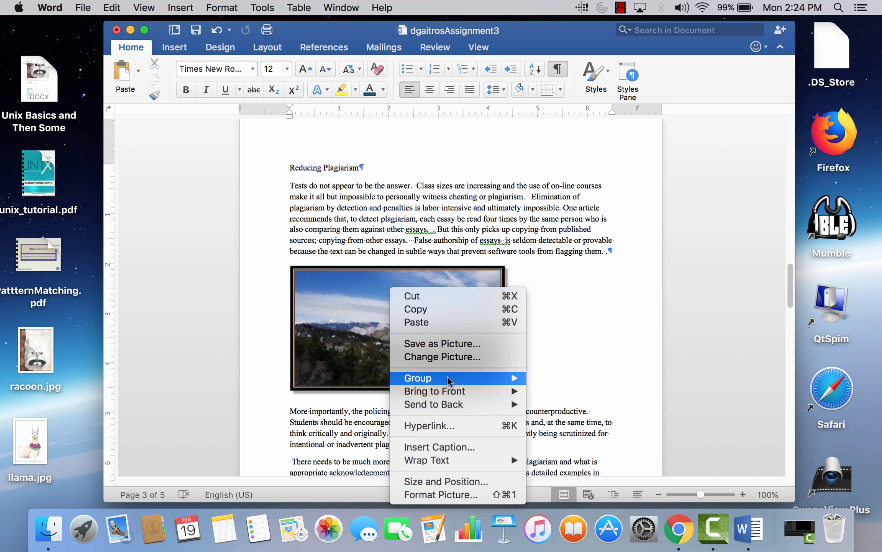
click(463, 446)
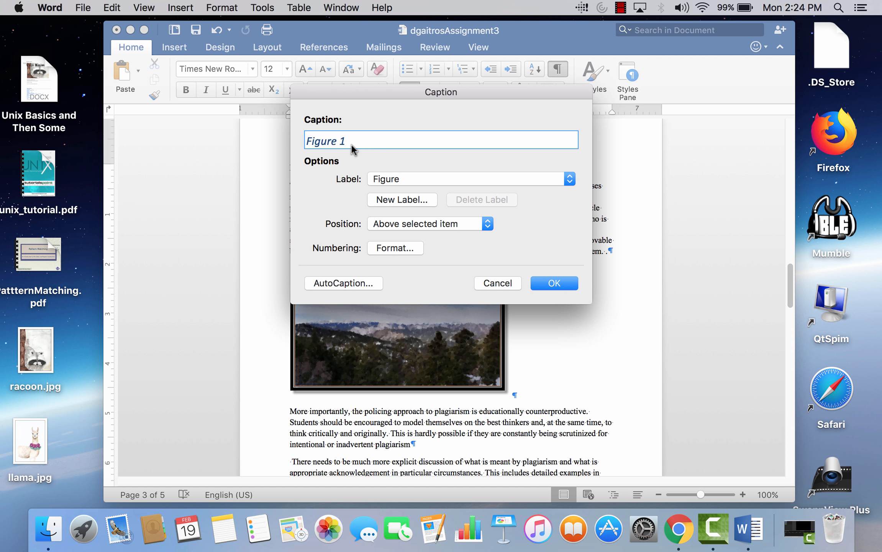
click(569, 180)
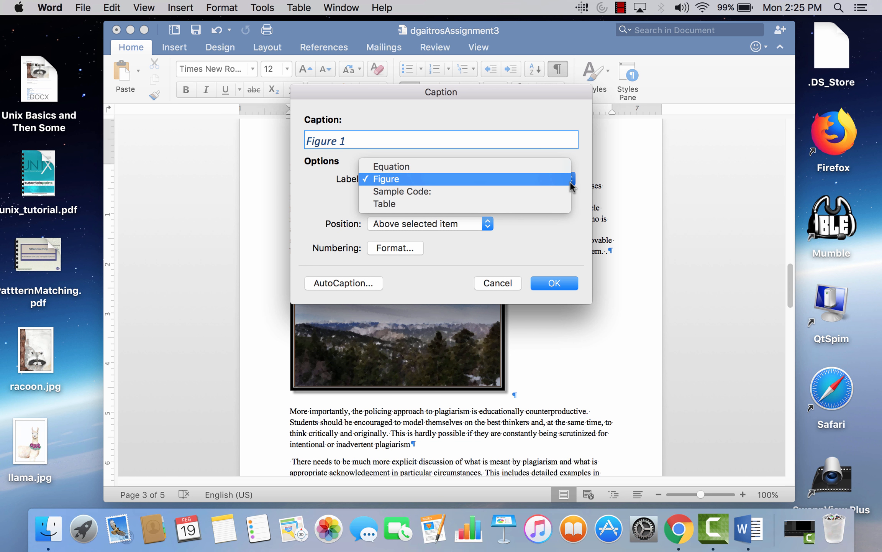
click(352, 204)
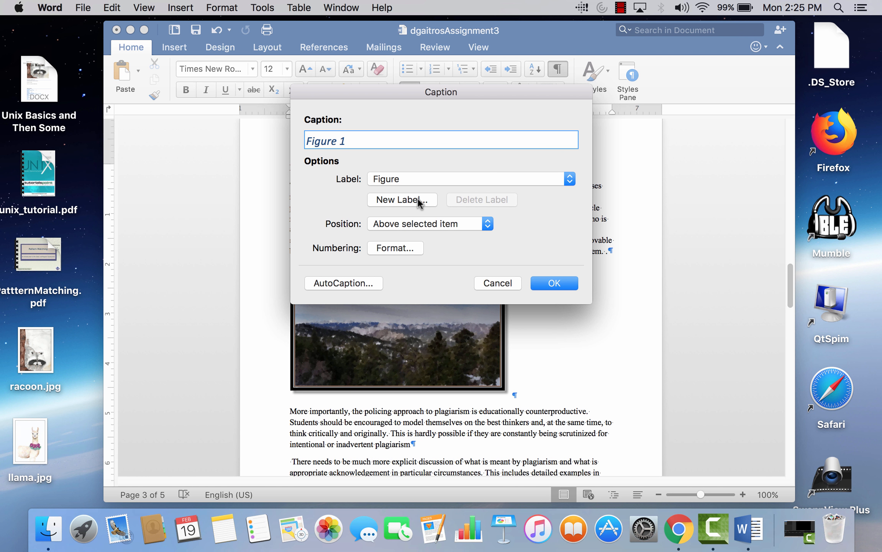
click(487, 226)
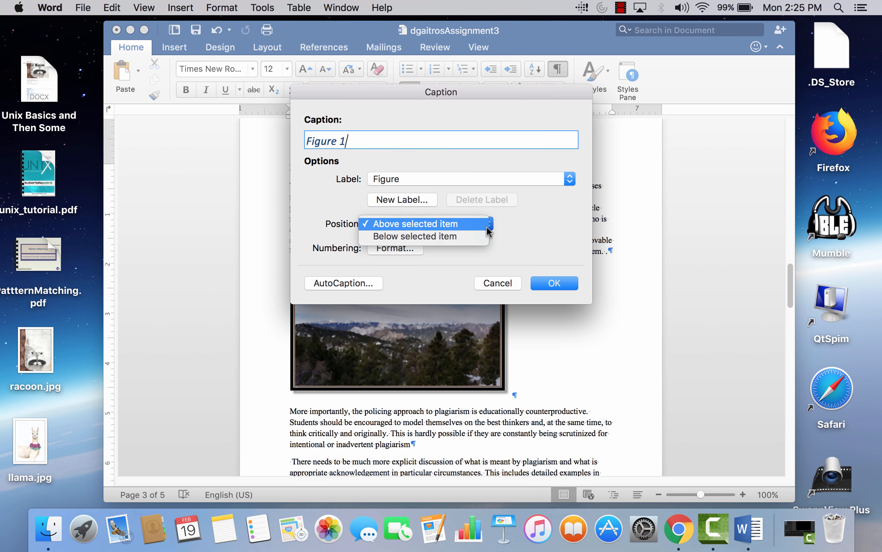
click(457, 238)
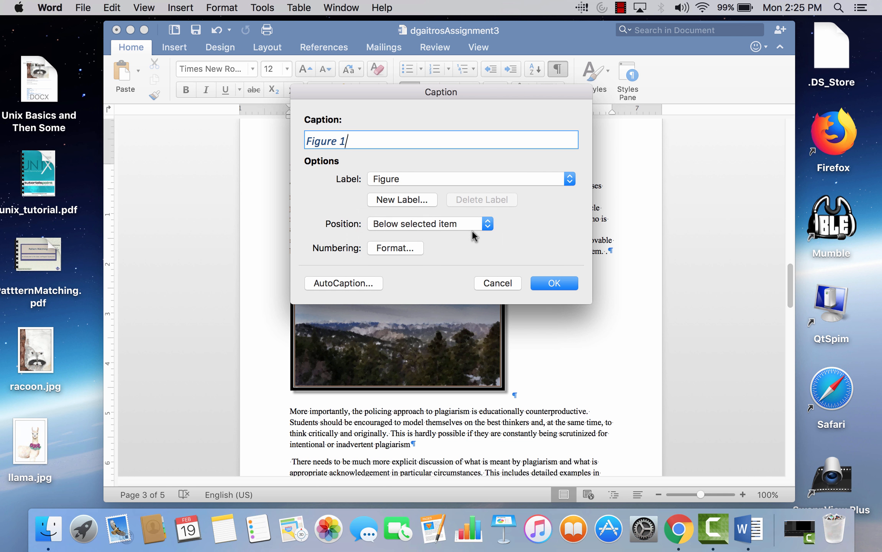
click(485, 225)
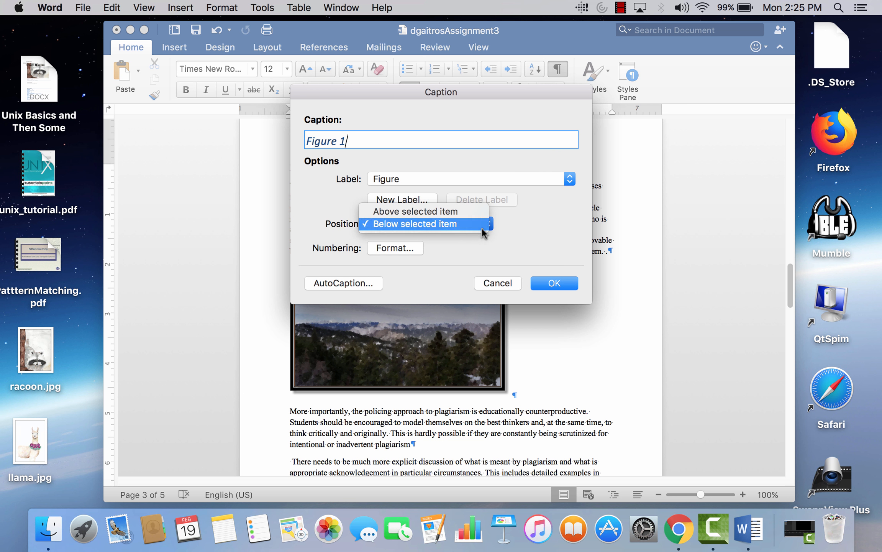
click(442, 211)
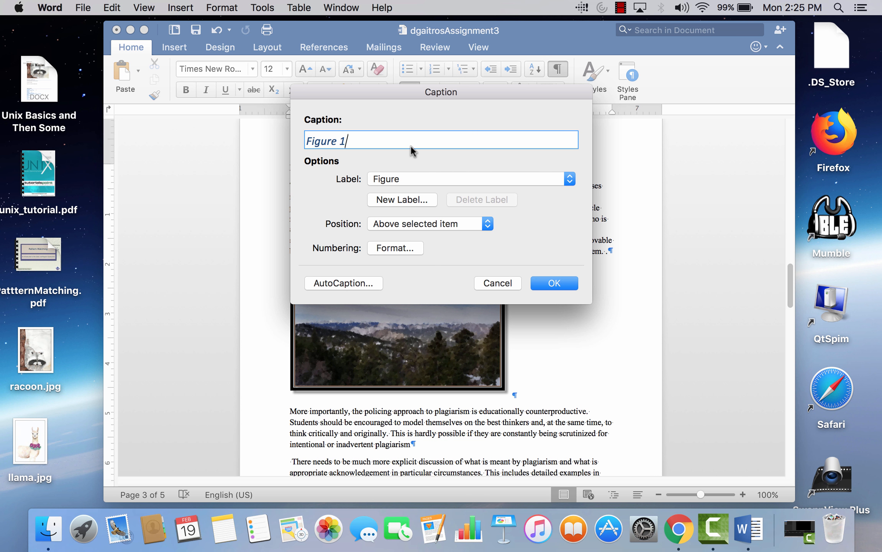
text(View from Boulder)
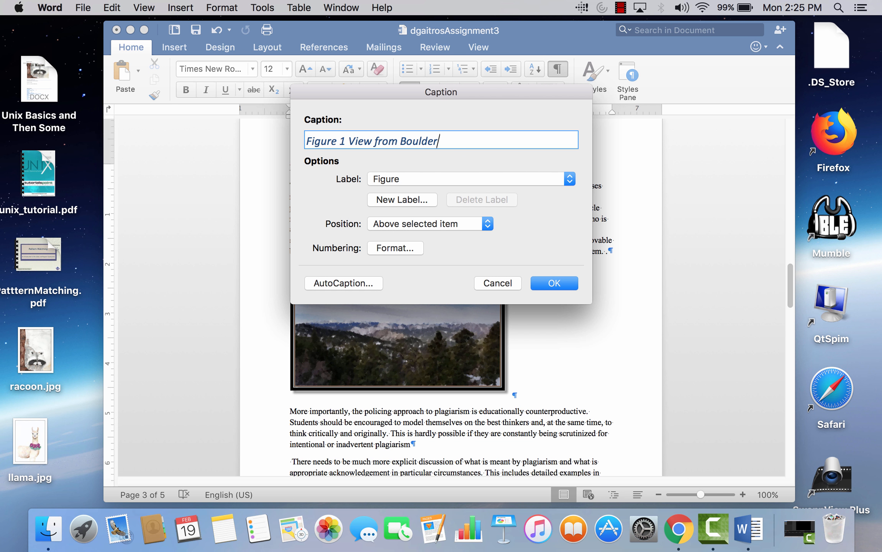
click(570, 288)
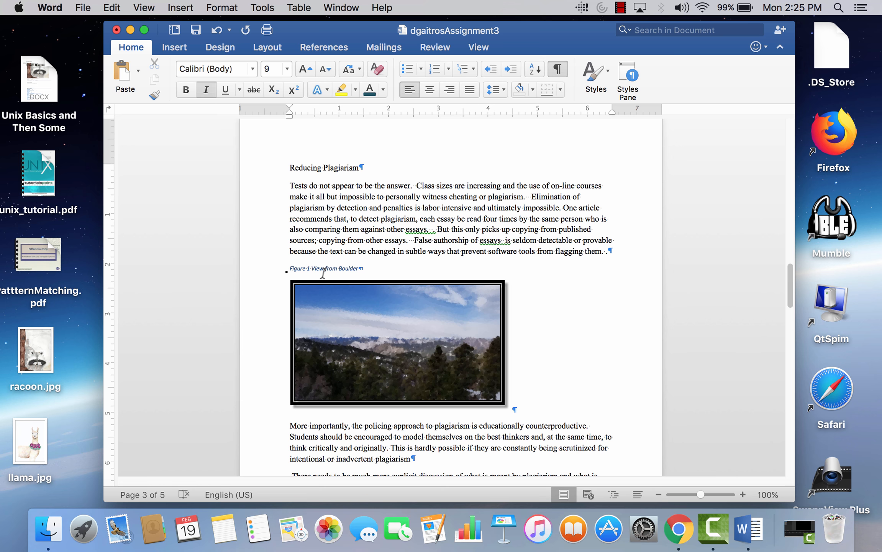
- Add an empty paragraph before the Introduction heading on the first page and insert a page break there
scroll(323, 272, up, 5)
scroll(324, 273, up, 20)
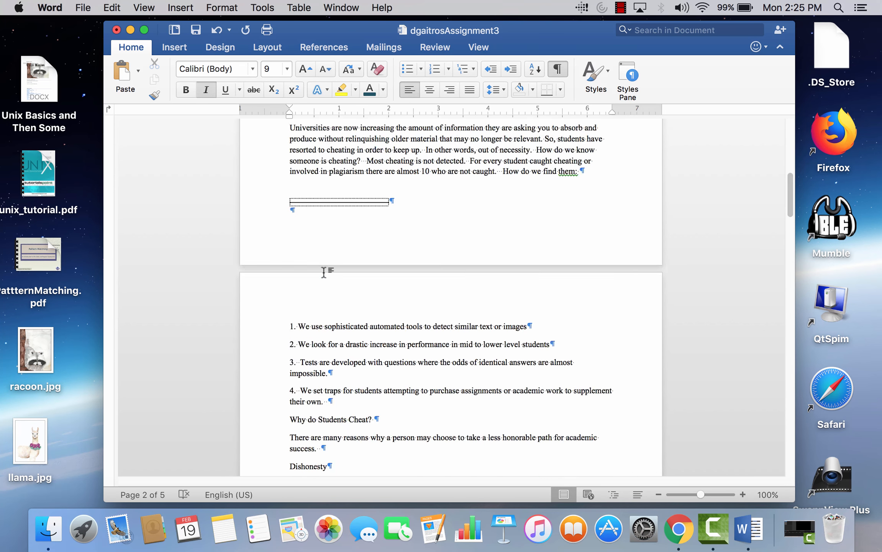
scroll(321, 273, up, 2)
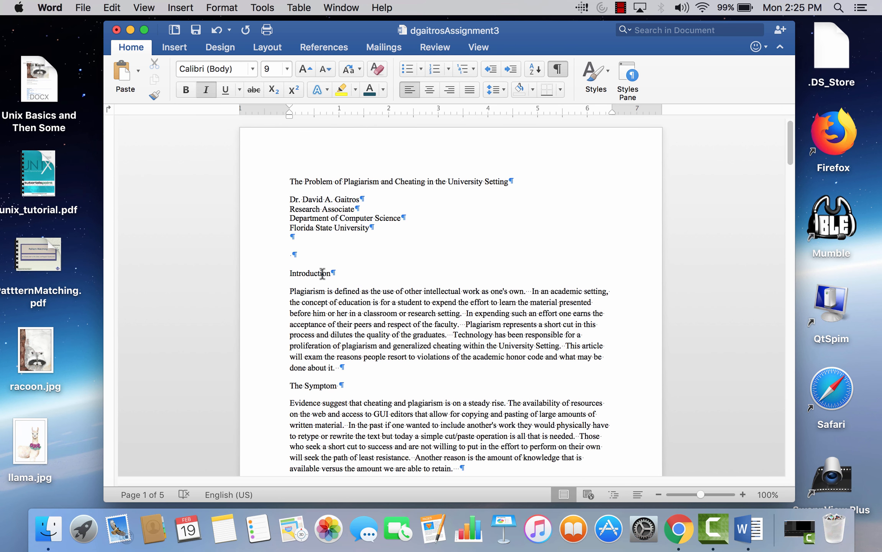
click(307, 253)
key(Return)
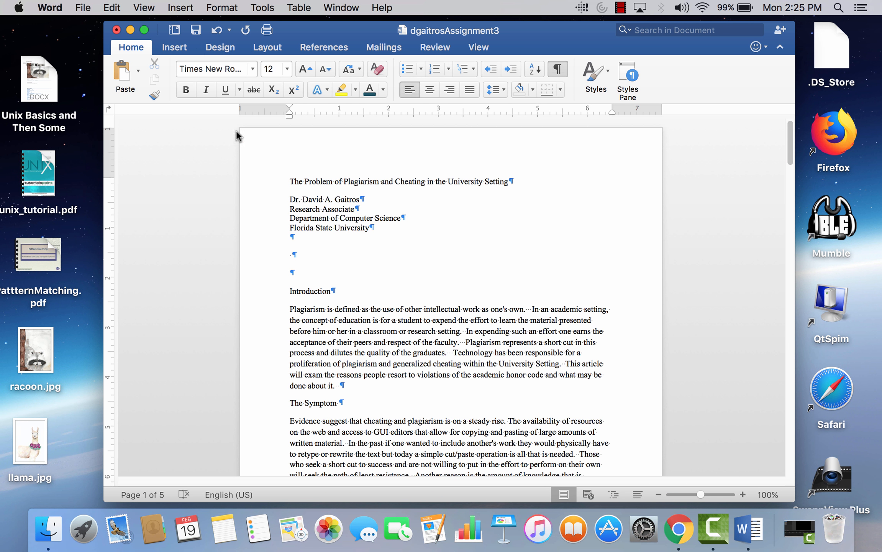
click(173, 48)
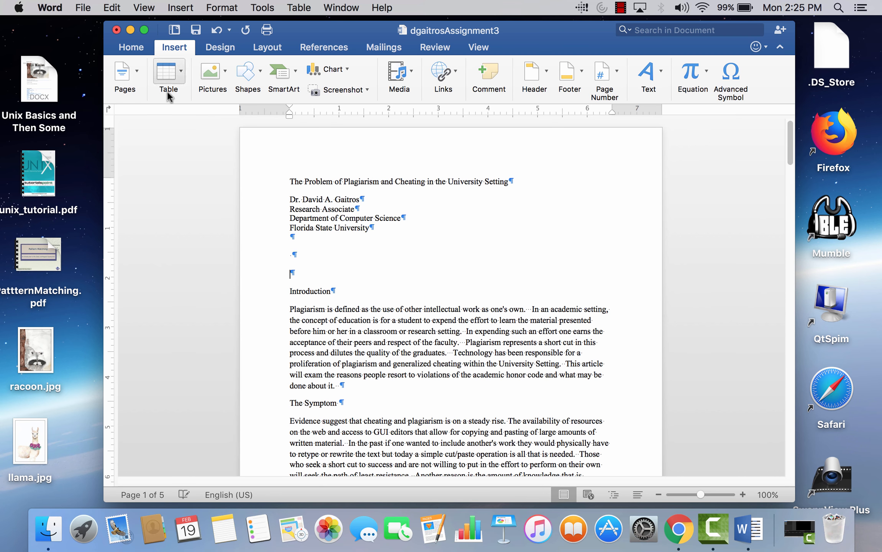
click(137, 73)
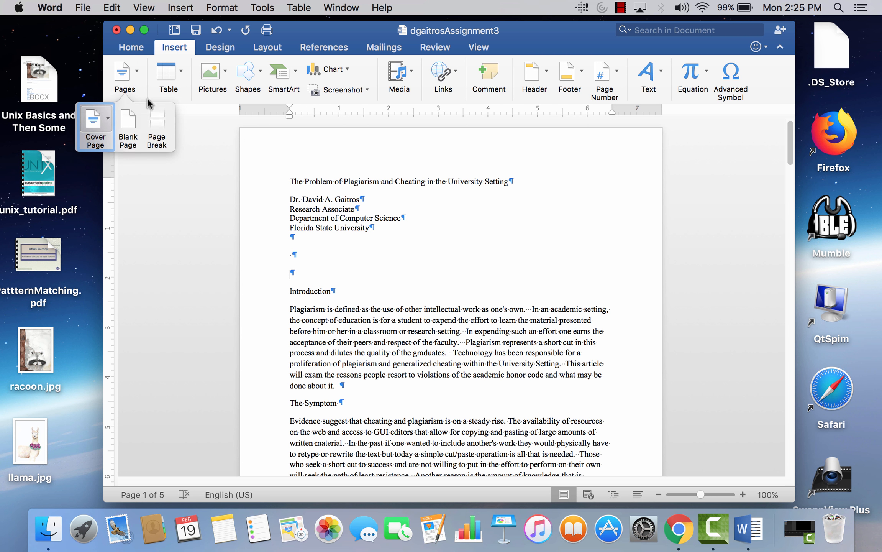
click(157, 134)
- Add an empty line above the page break and insert a table of figures there in the Classic format for Figure captions
scroll(317, 234, up, 10)
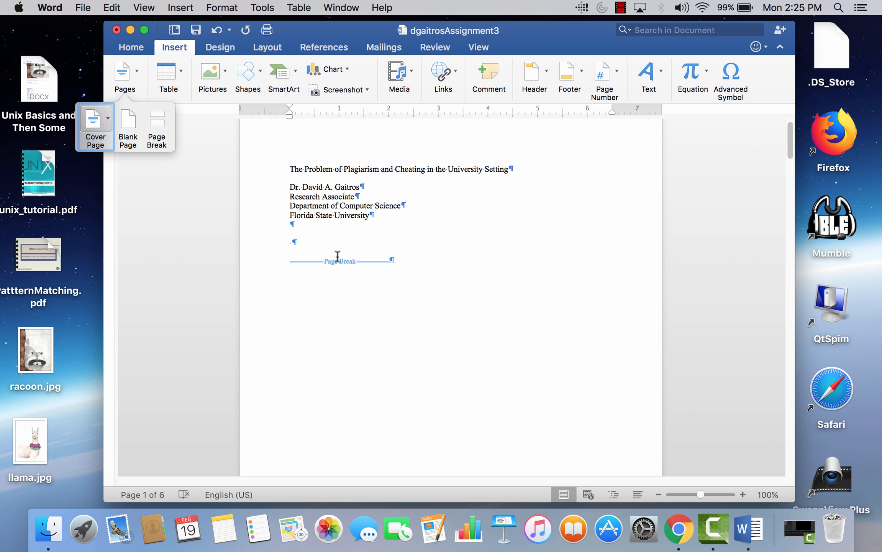
click(330, 242)
key(Return)
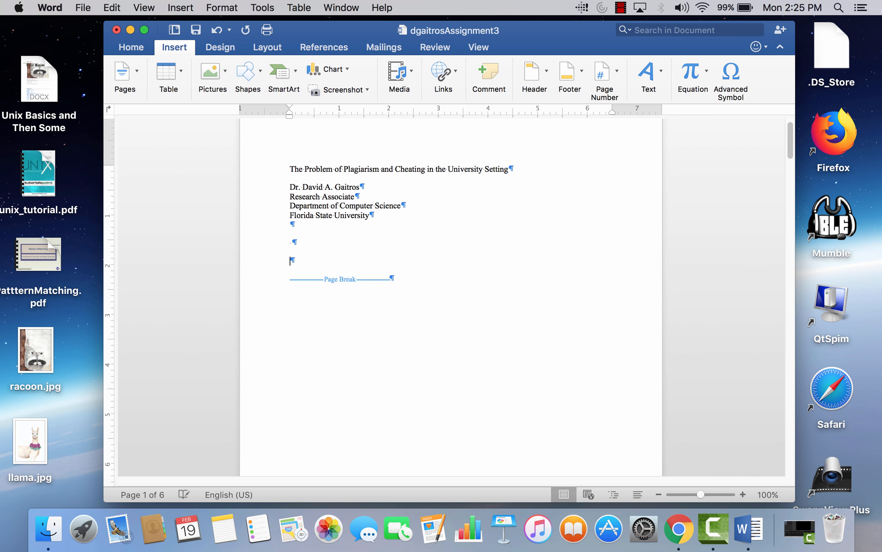
click(336, 47)
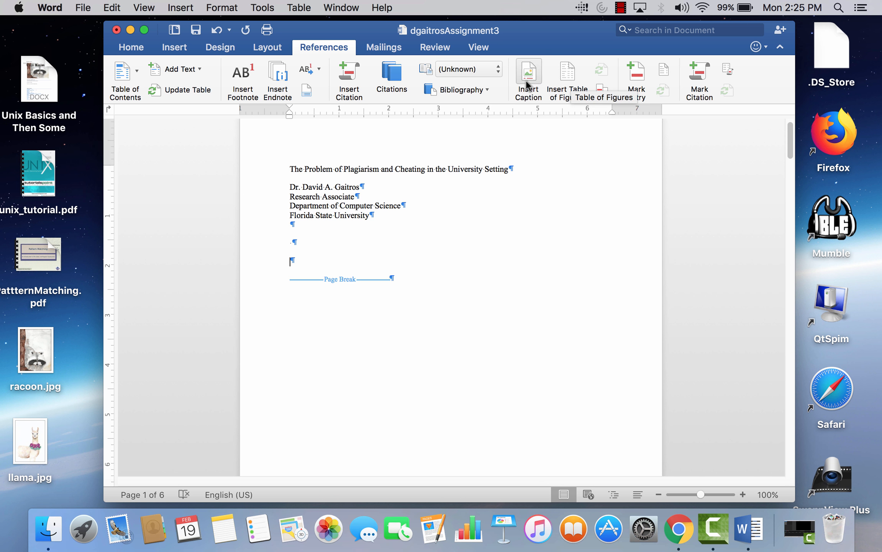
click(571, 75)
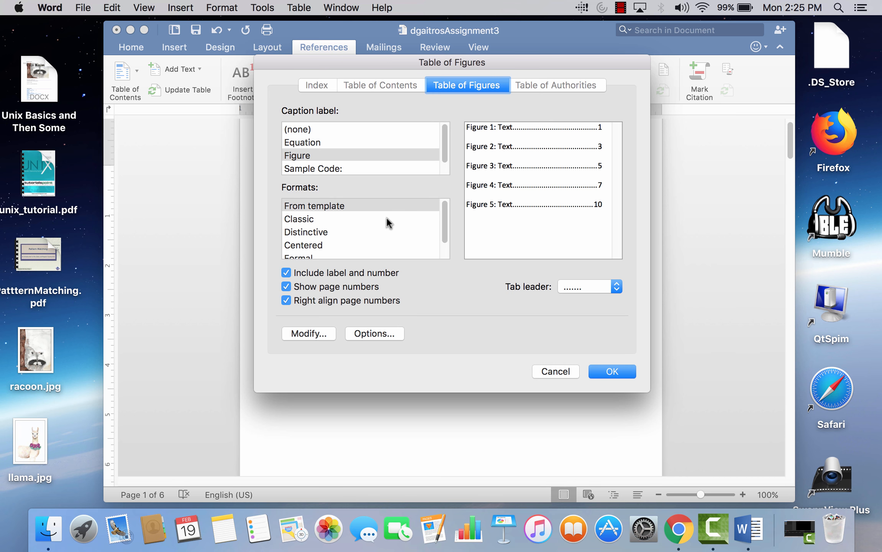
click(299, 218)
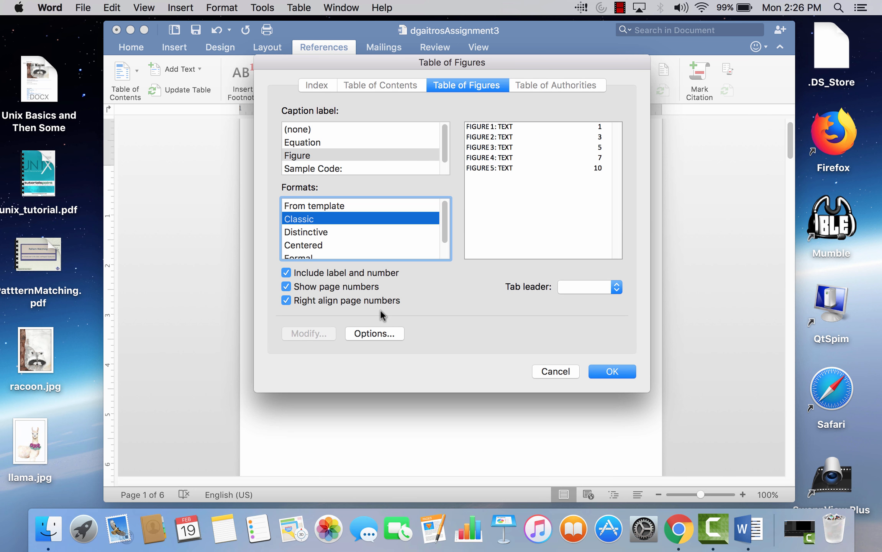
click(611, 371)
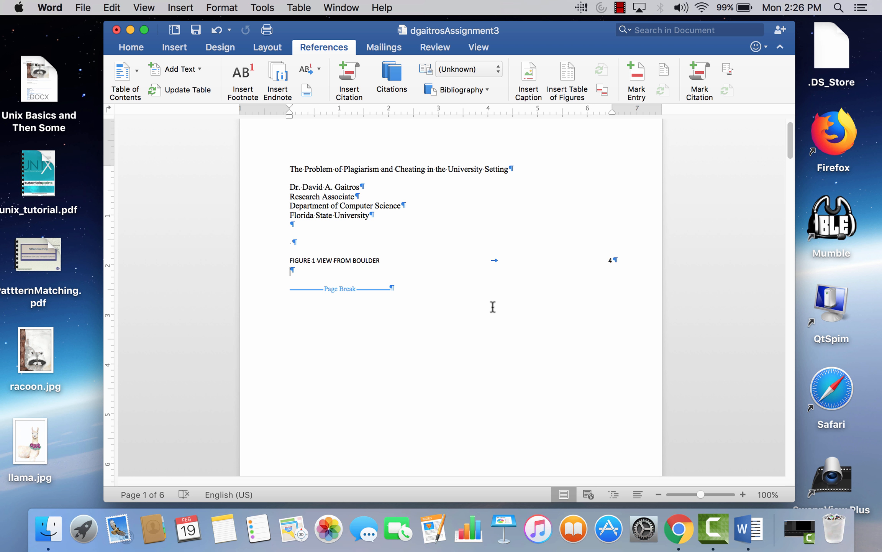
- Insert a table with three columns and four rows on a new line above the "Acknowledgement of collaboration" heading
scroll(467, 227, down, 1)
scroll(468, 227, down, 15)
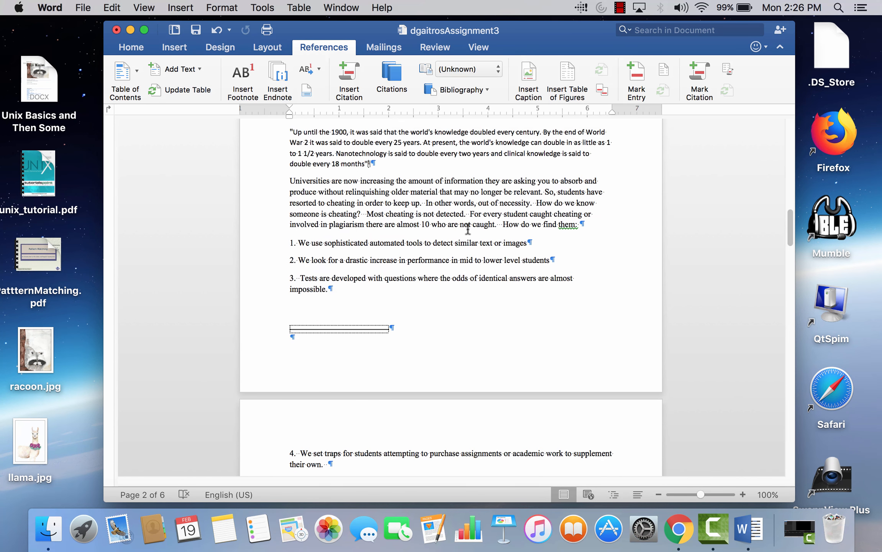
scroll(468, 229, down, 20)
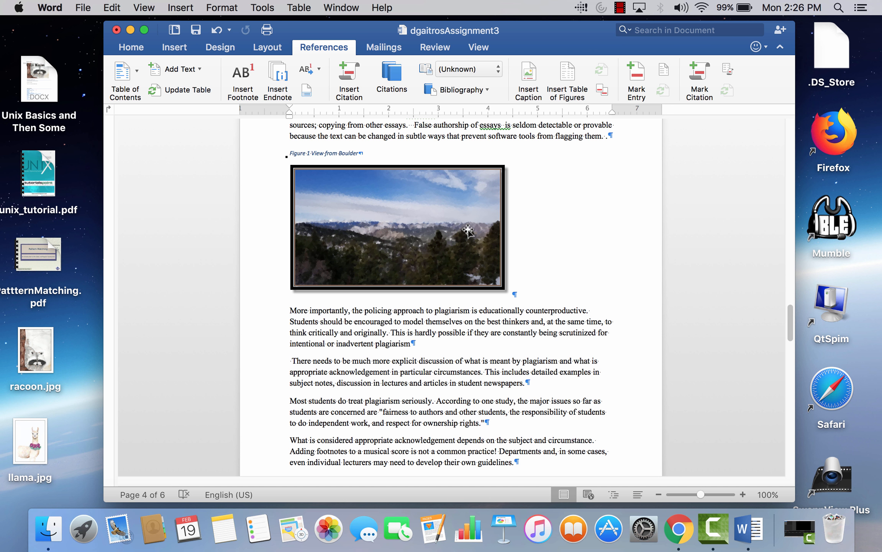
scroll(464, 222, down, 5)
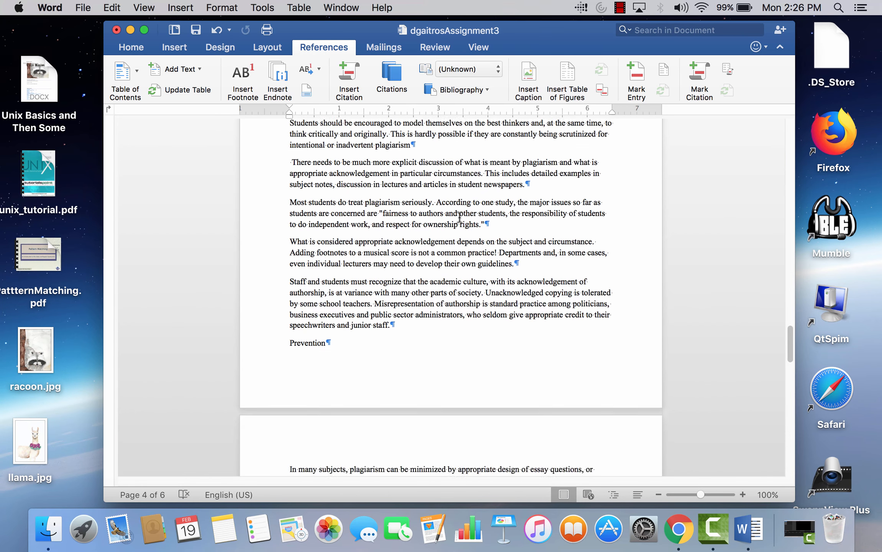
scroll(459, 217, down, 10)
click(426, 184)
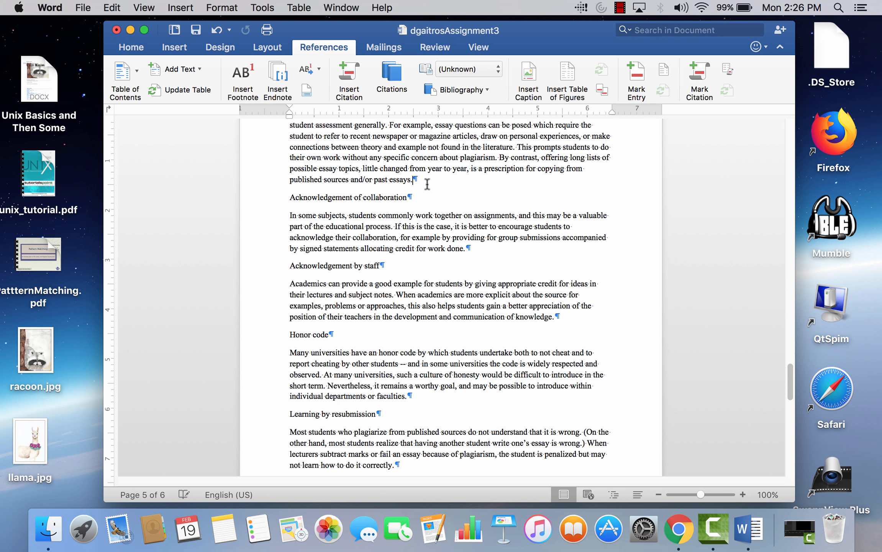
key(Return)
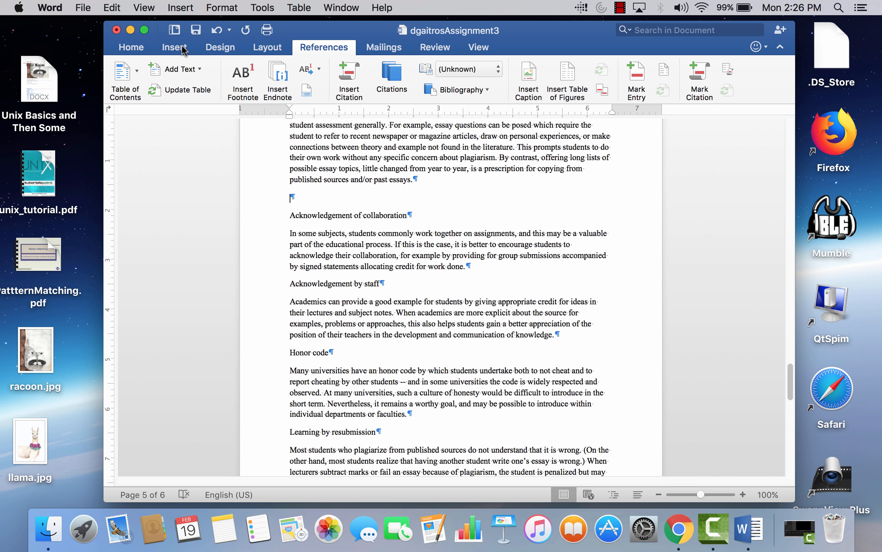
click(175, 49)
click(178, 70)
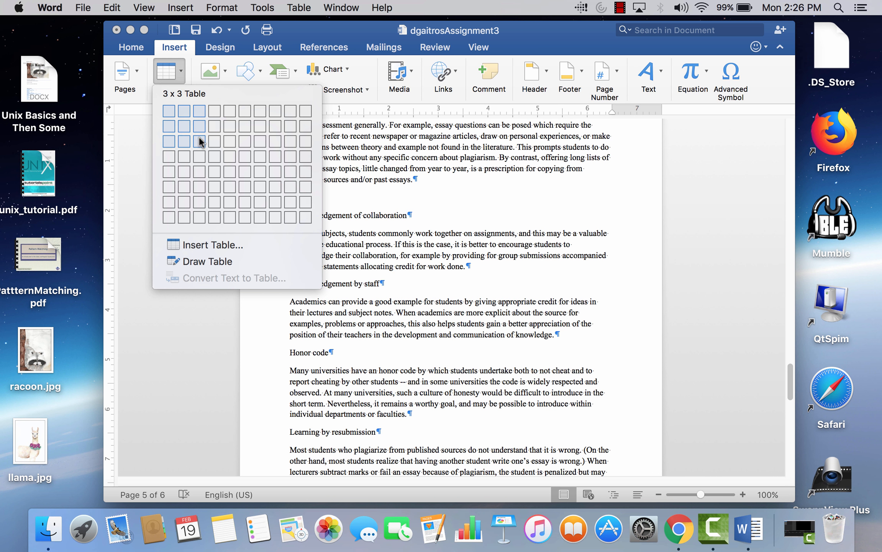
click(199, 154)
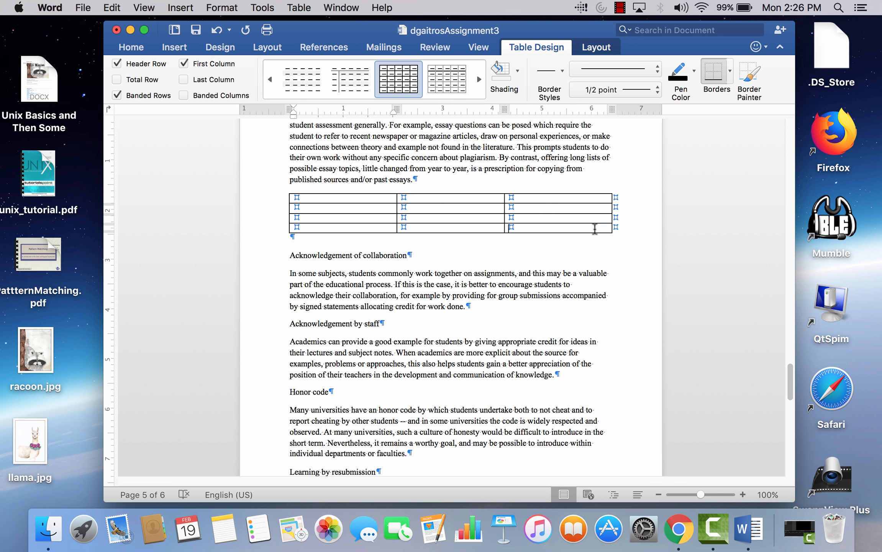
- Select the whole table and, through its border and shading properties, apply a 3-D page border to the whole document
mouse_move(595, 229)
mouse_down()
mouse_move(316, 201)
mouse_move(585, 236)
mouse_up()
click(294, 198)
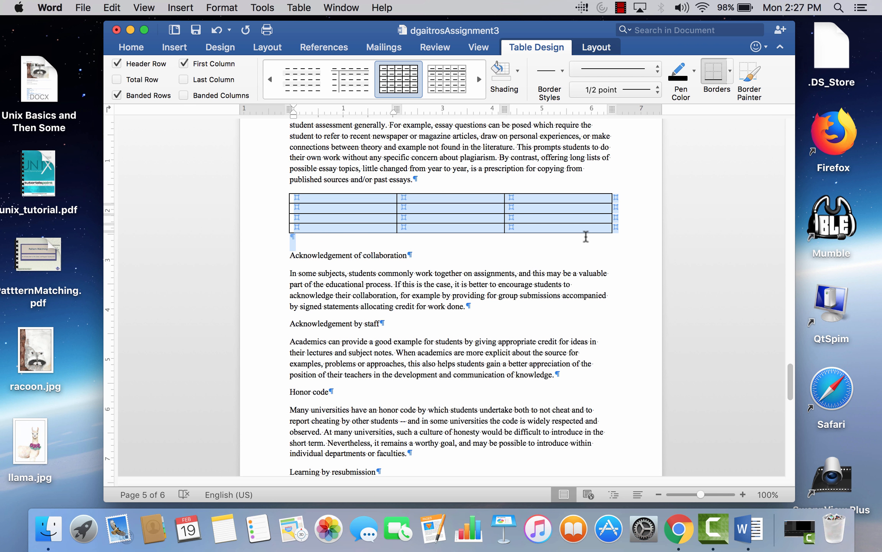
drag(585, 235, 588, 230)
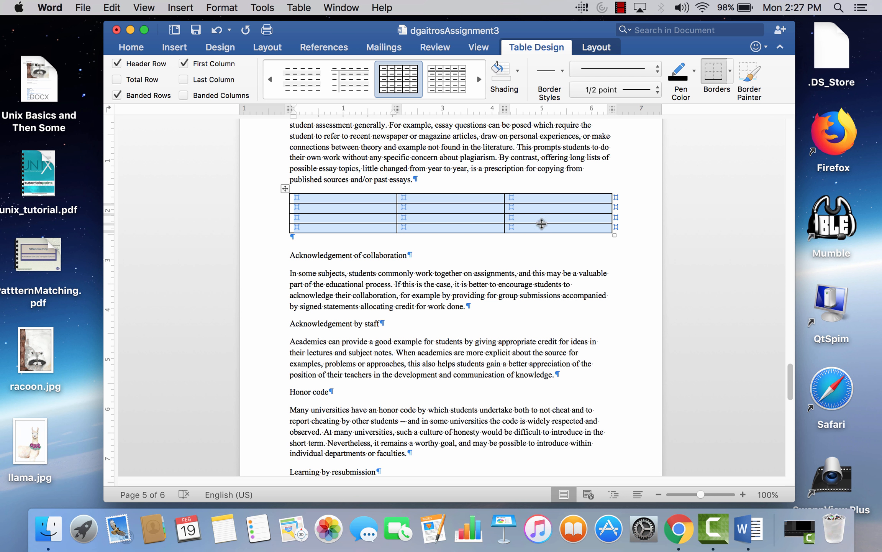
right_click(539, 221)
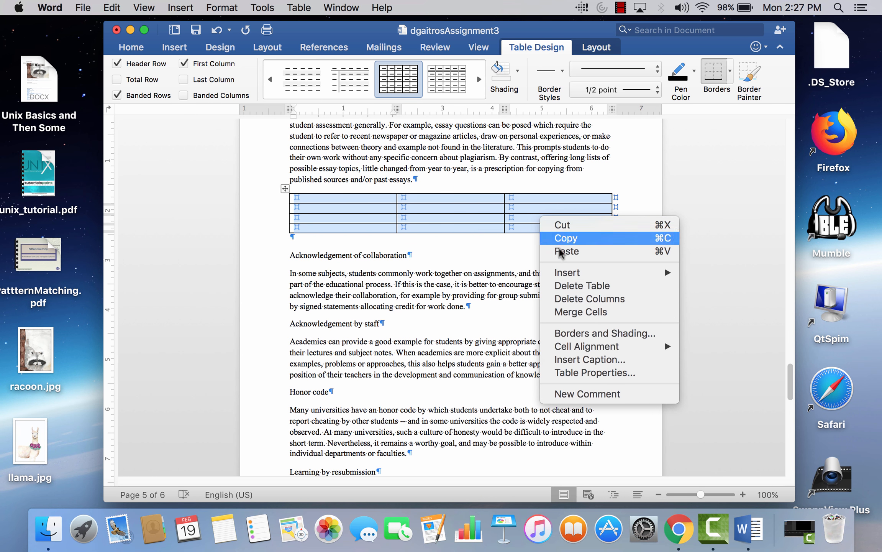
click(614, 374)
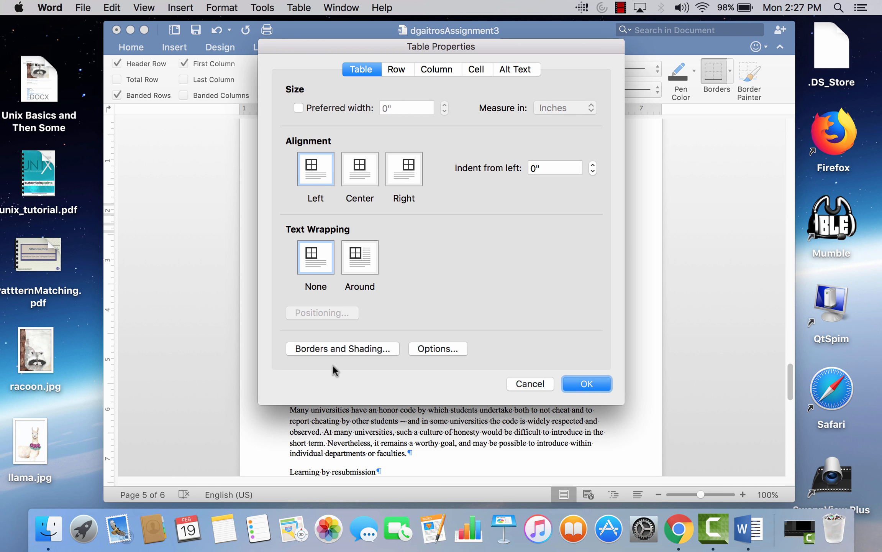
click(341, 349)
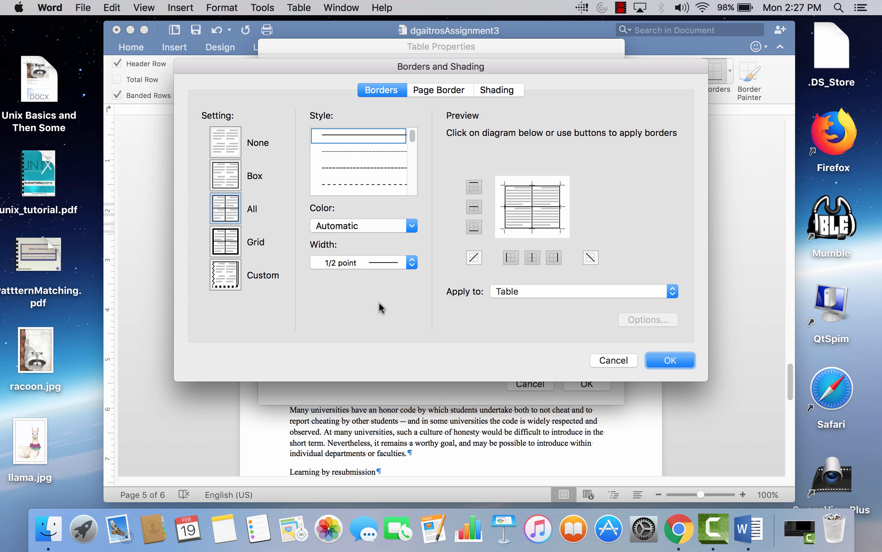
click(500, 88)
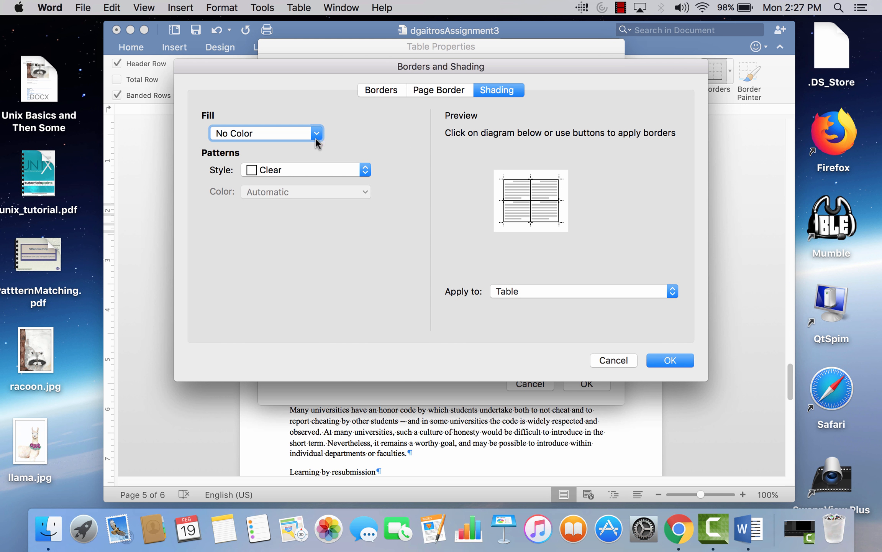
click(432, 87)
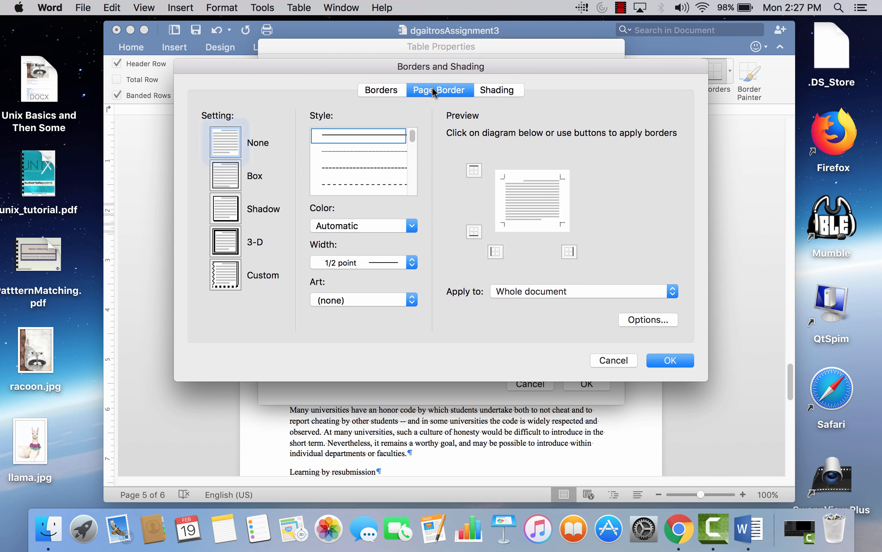
click(226, 237)
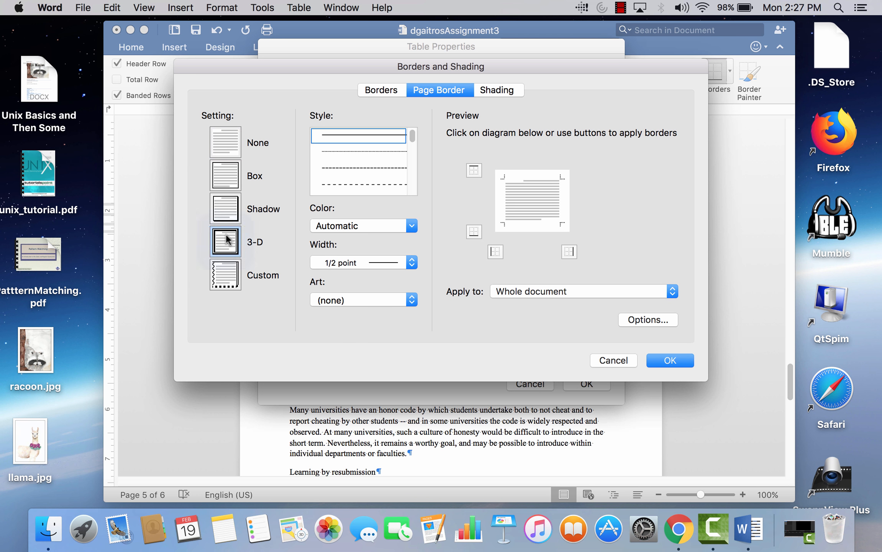
click(671, 360)
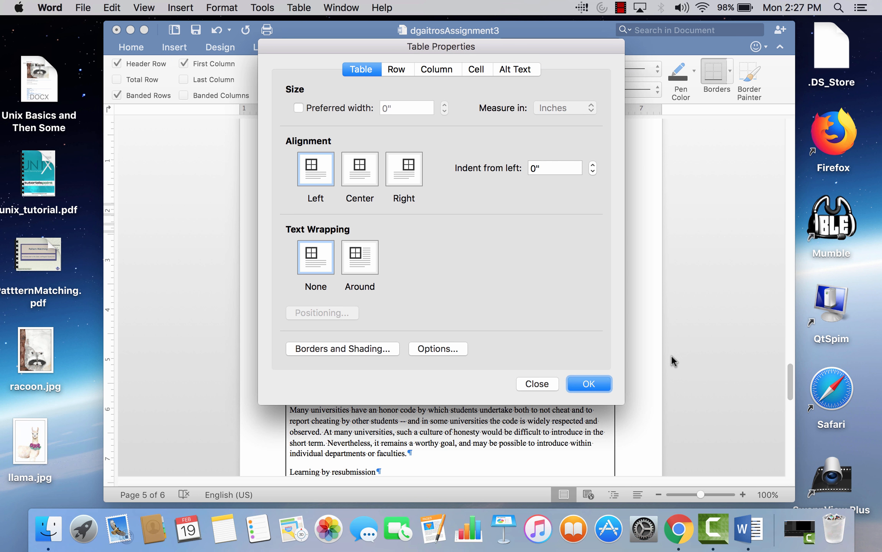
- Turn off the preferred width for columns 1-3 in the table properties and apply the change
click(442, 69)
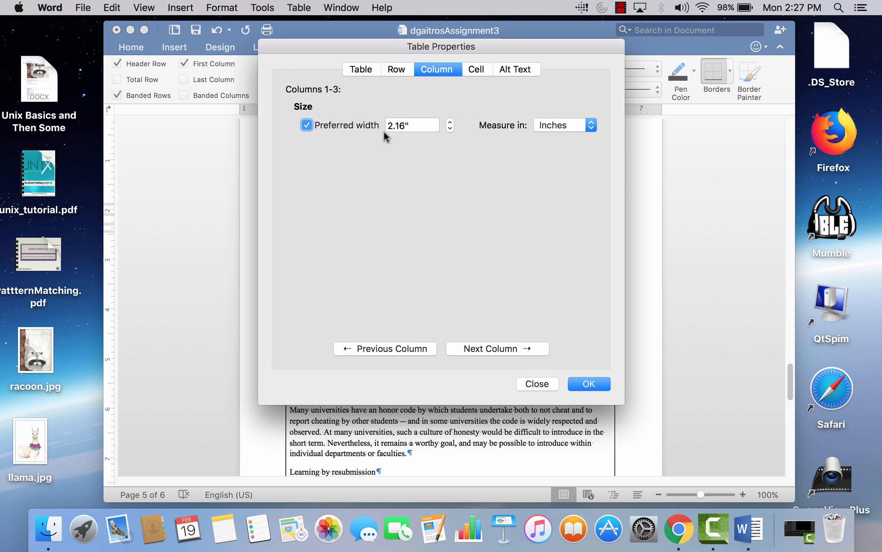
click(306, 124)
click(592, 381)
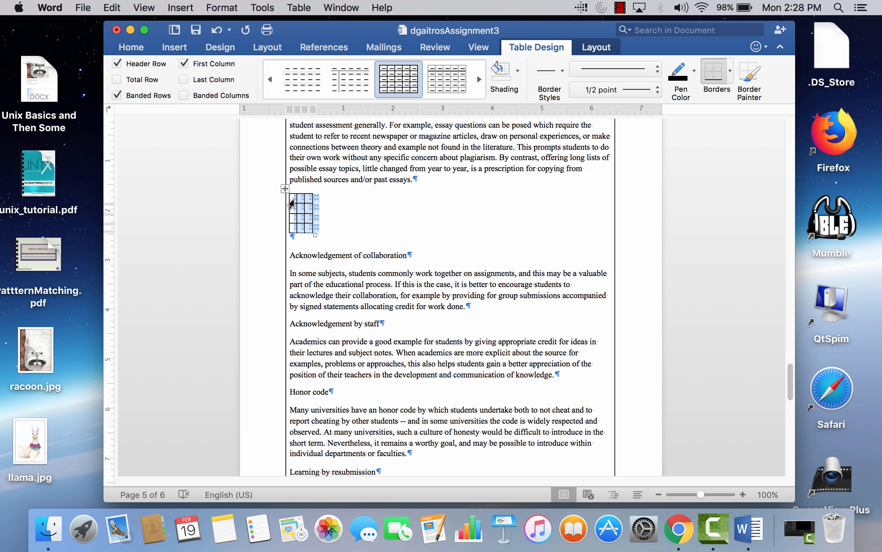
- Enter "Put in a column header" in the first cell of the table's top row
click(294, 199)
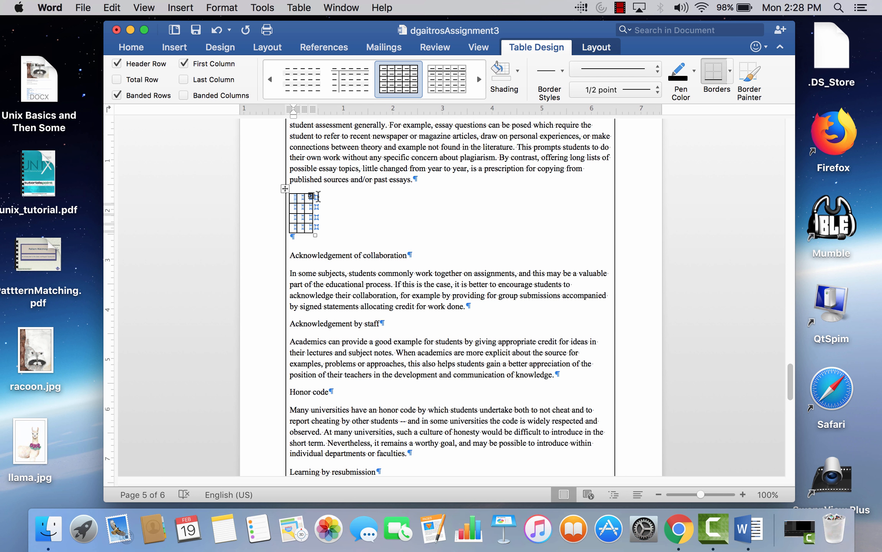
text(P)
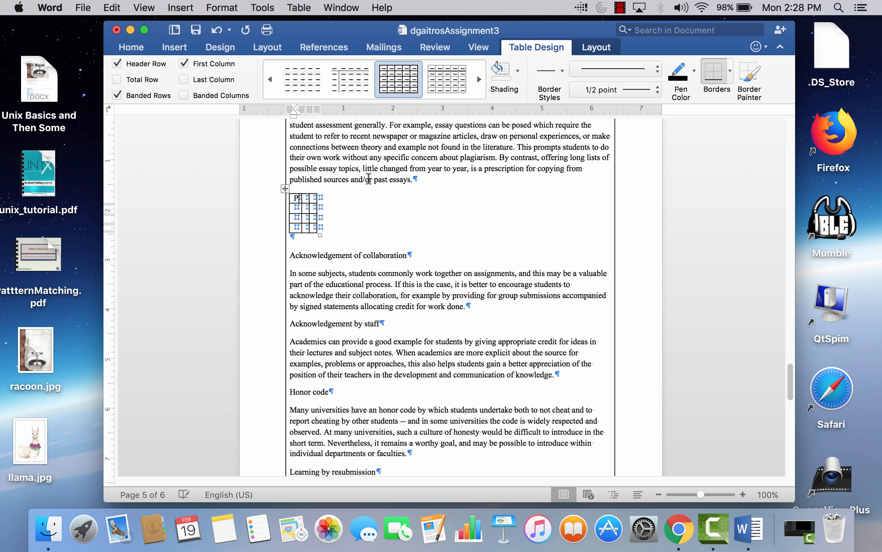
text(ut ni)
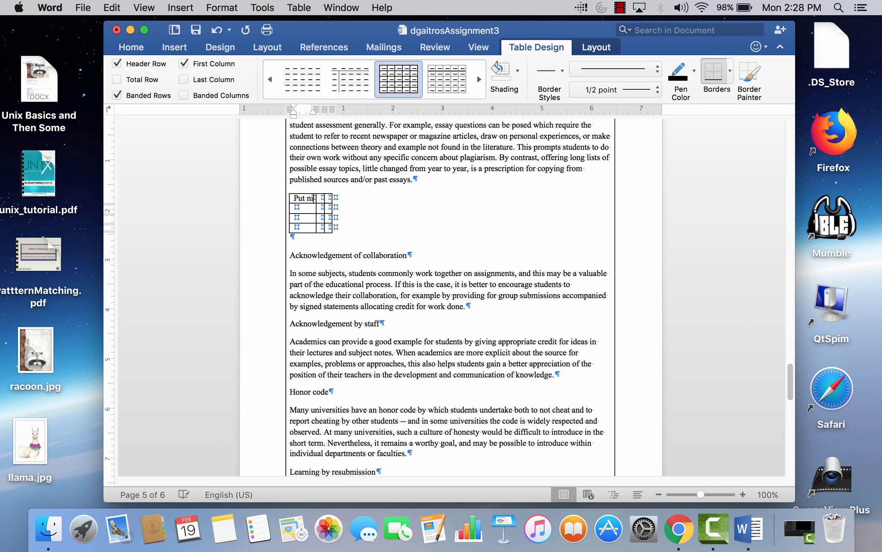
key(BackSpace)
key(BackSpace)
text(in a column)
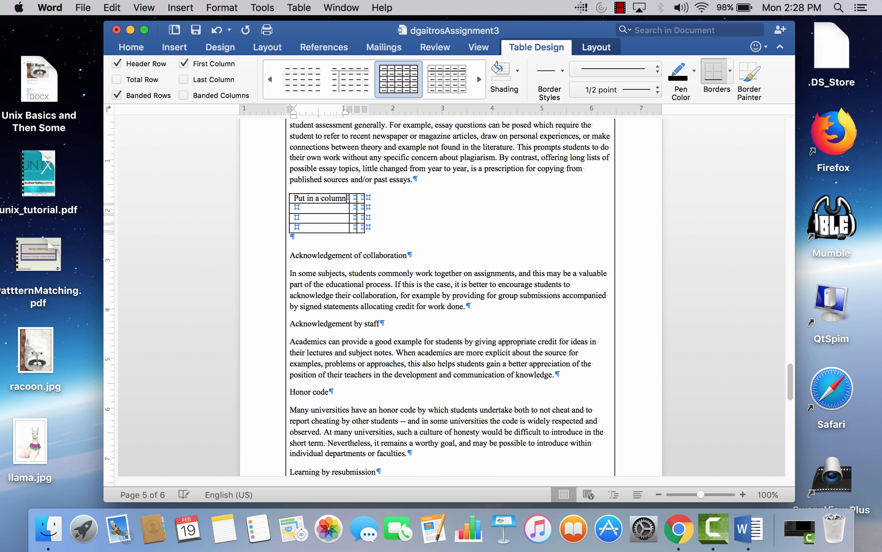
text( header)
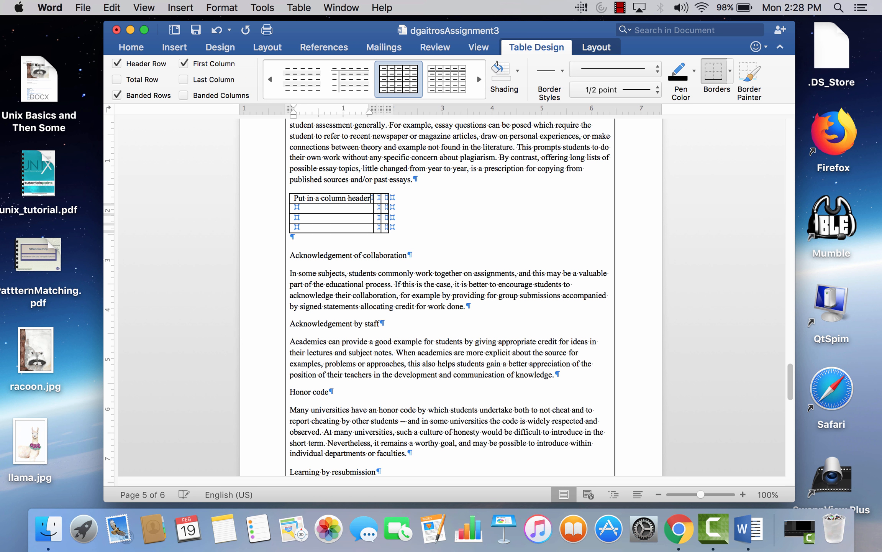
- Enter "Second Header" and "Third Header" in the remaining top-row cells, with an extra empty line below the third header
key(Tab)
text(Se)
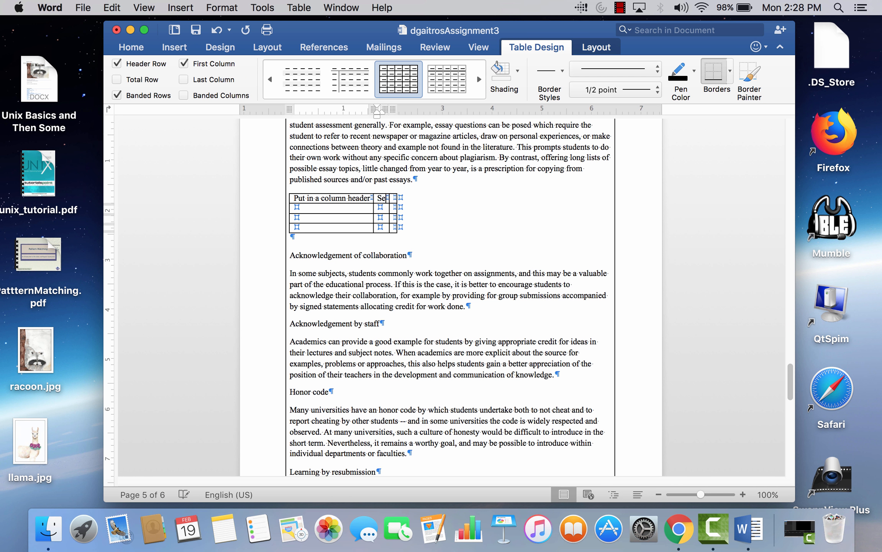
text(cond Header)
key(Tab)
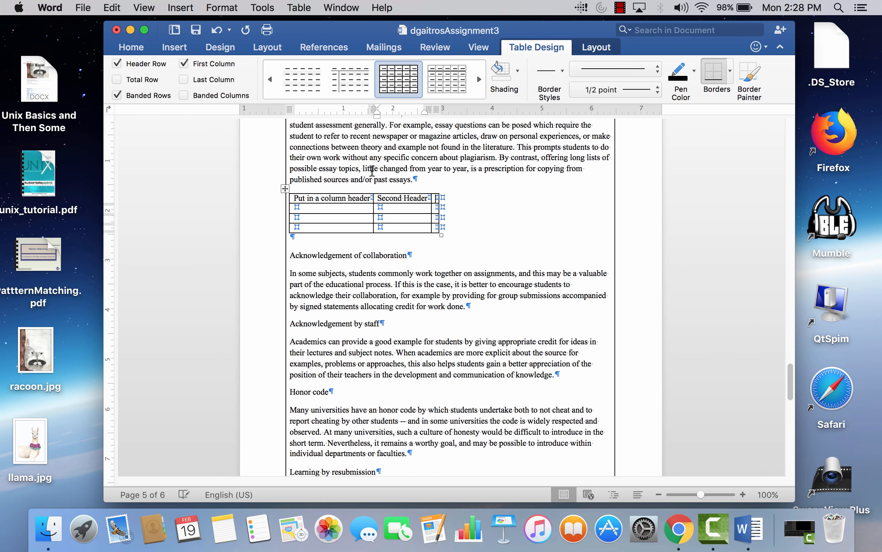
text(T)
text(h)
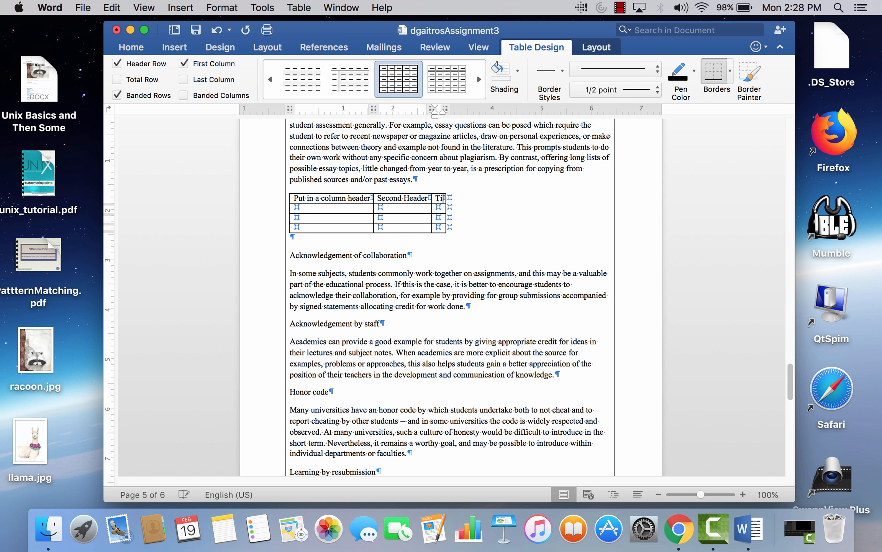
text(ird)
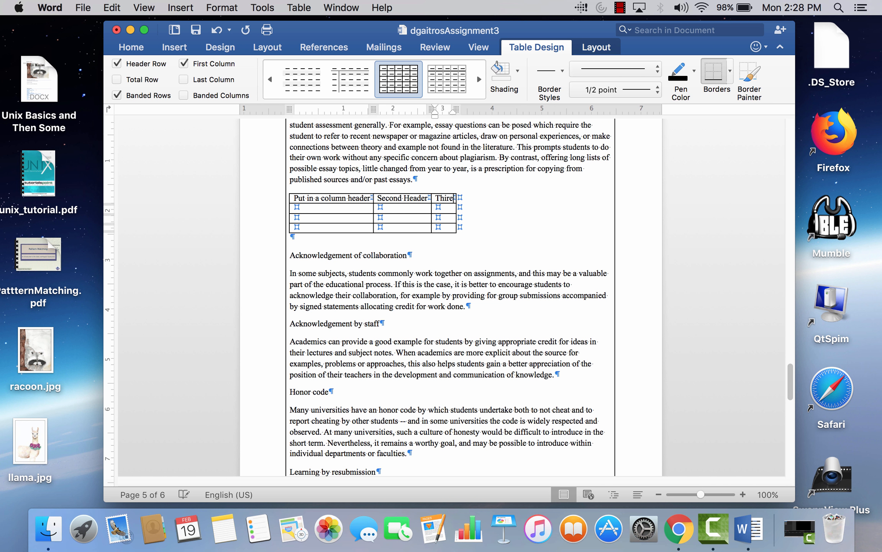
text( Header)
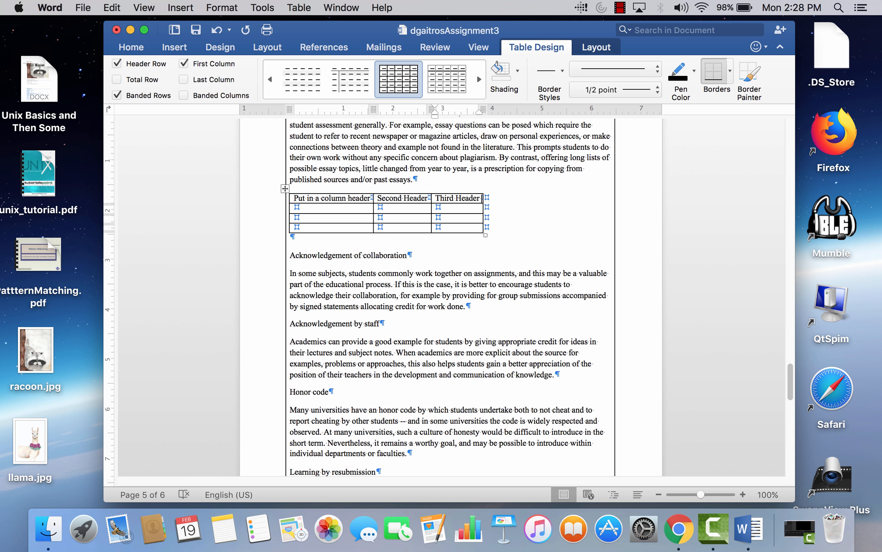
key(Return)
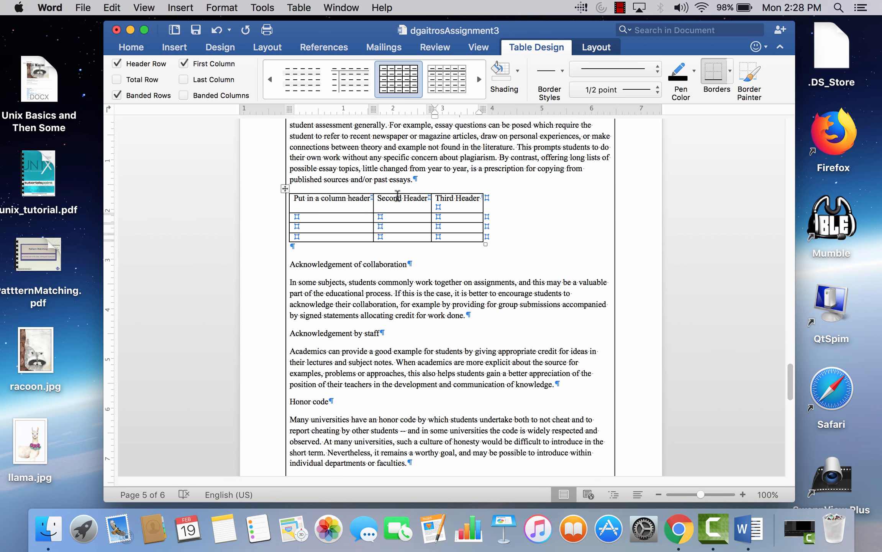
click(403, 198)
key(super+Tab)
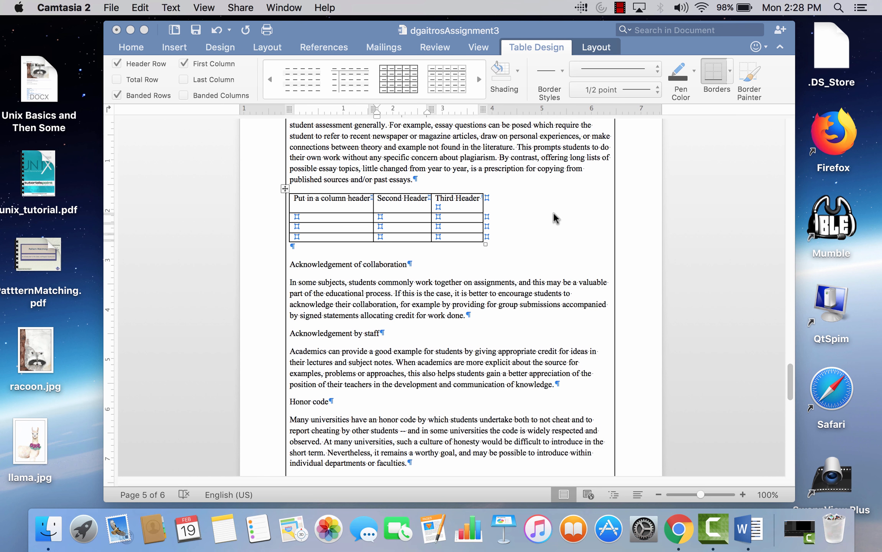
- Merge the three cells of the table's second row into one cell
click(355, 220)
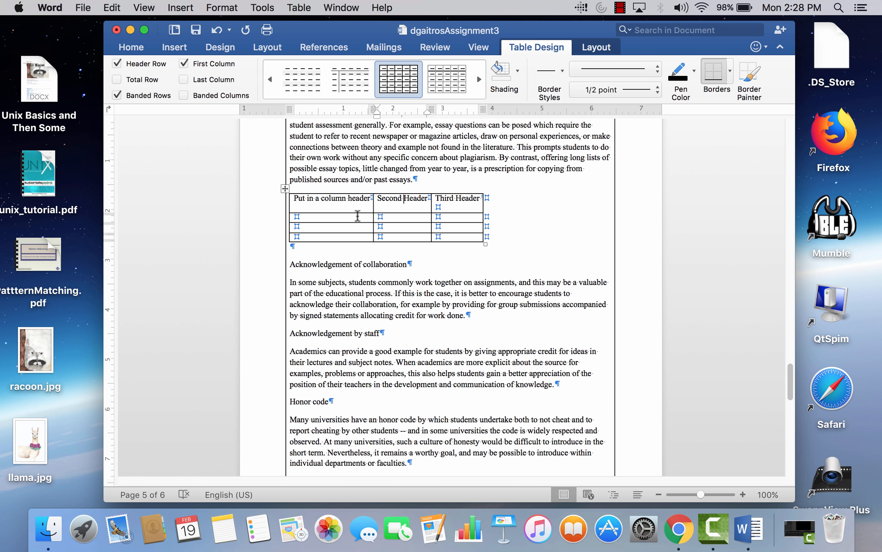
drag(356, 217, 453, 216)
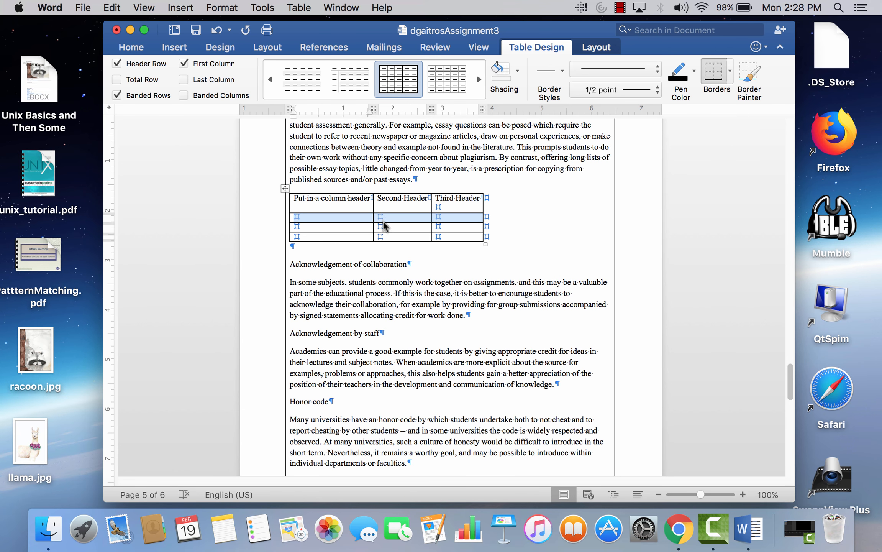
right_click(393, 216)
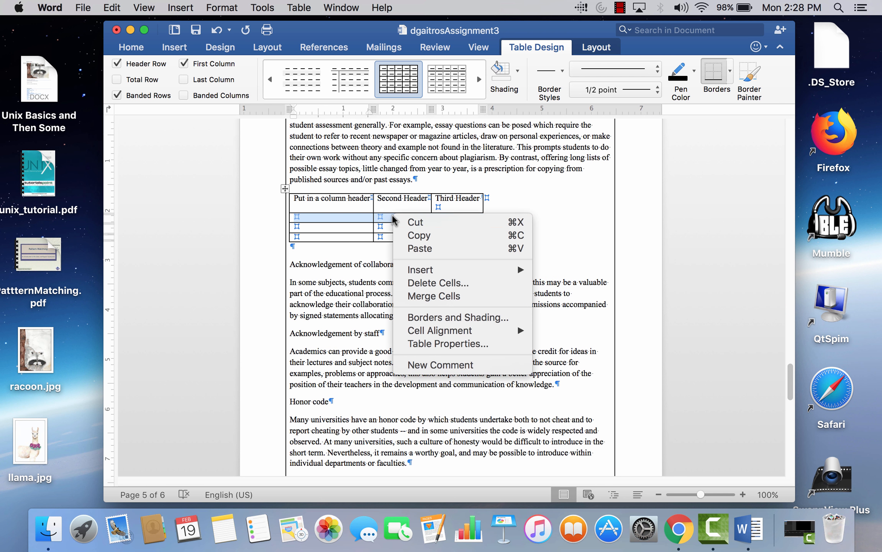
click(433, 295)
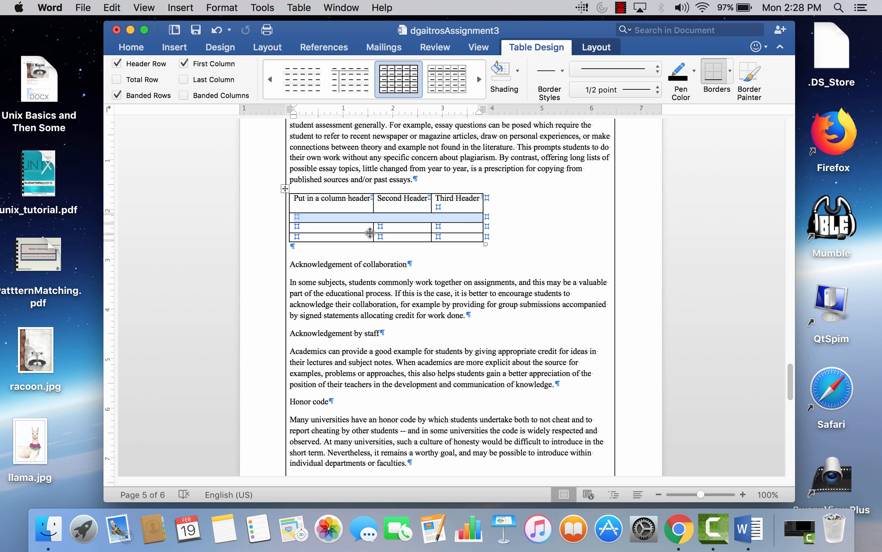
- Merge the three cells of the table's last row into one and add a new row below it
drag(370, 236, 444, 239)
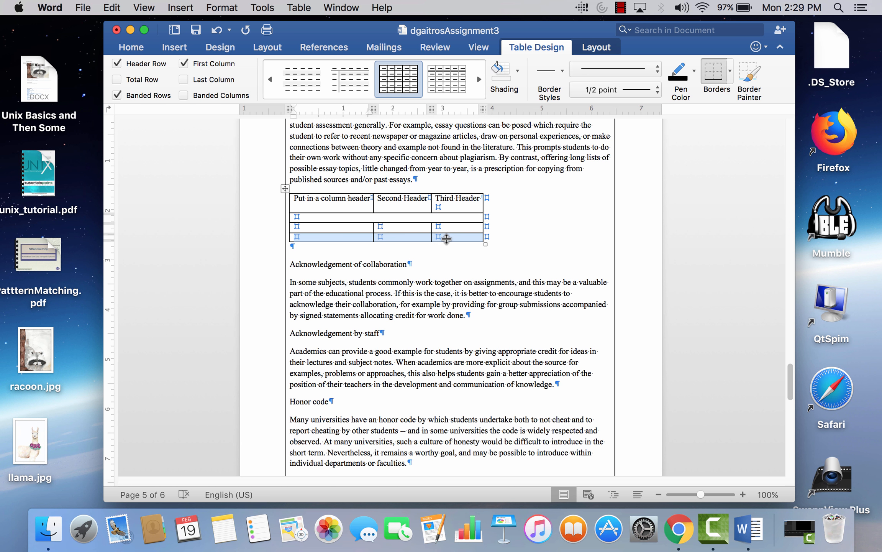
right_click(410, 235)
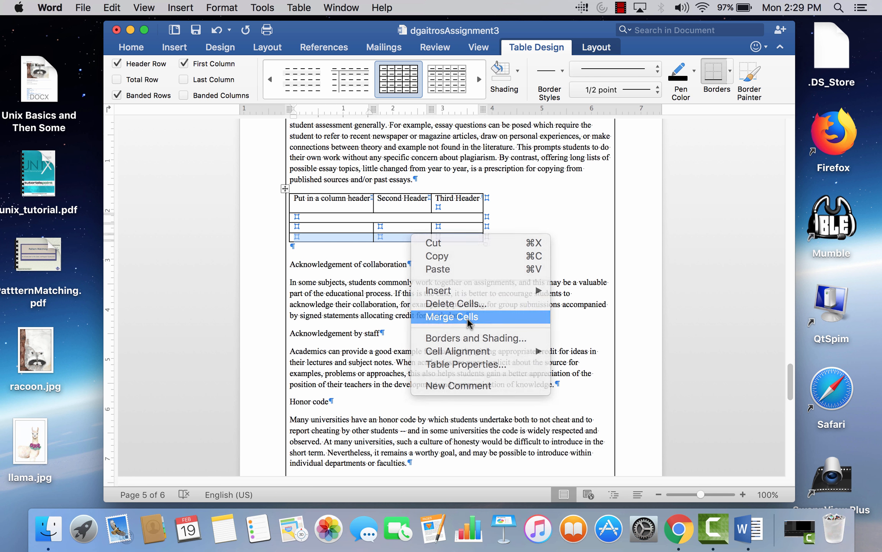
click(468, 318)
click(482, 240)
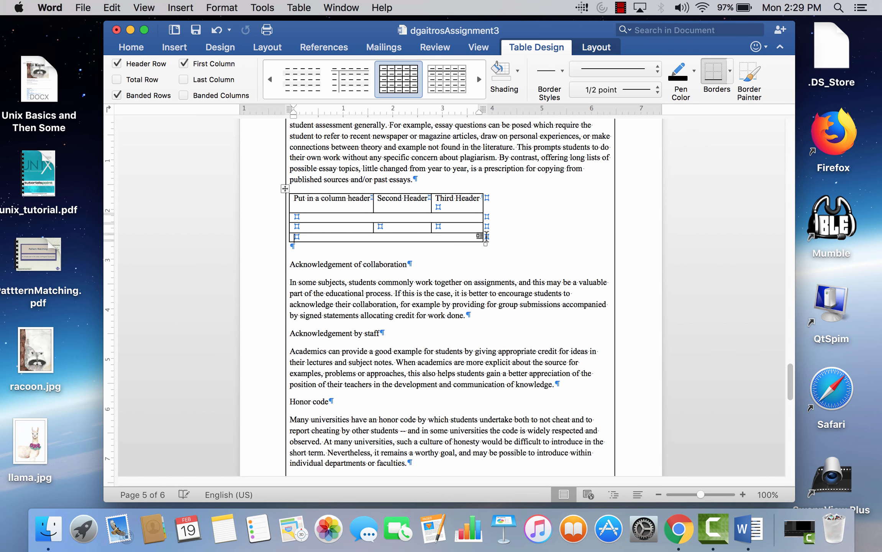
key(Tab)
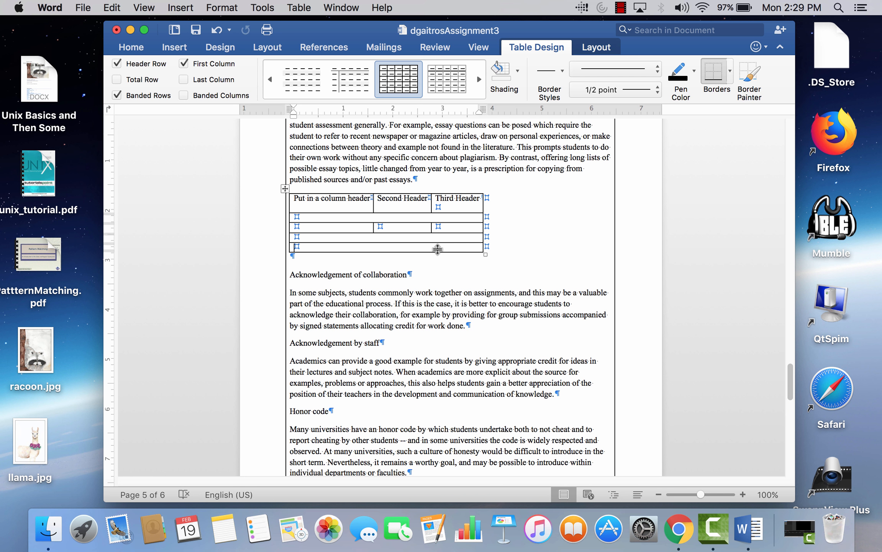
- Split the new bottom row into three columns and move its second divider in line with the start of the Third Header column
right_click(437, 249)
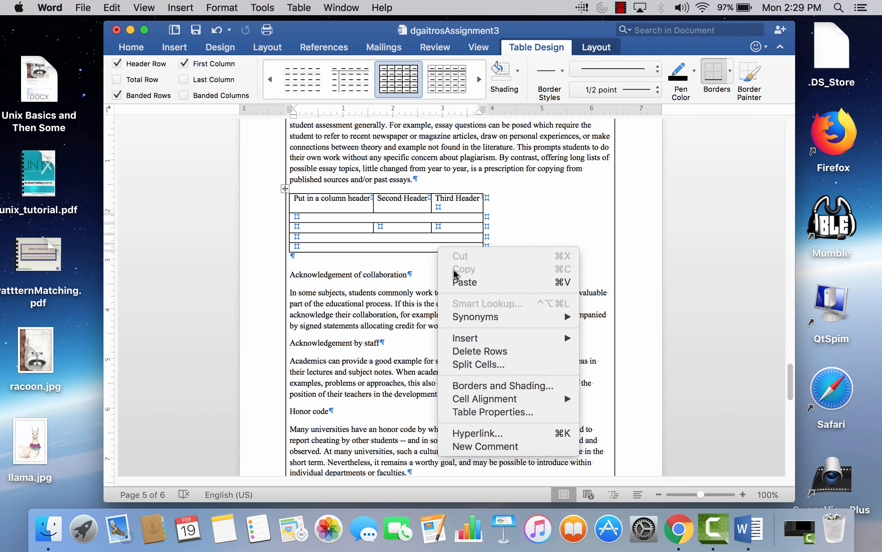
click(500, 366)
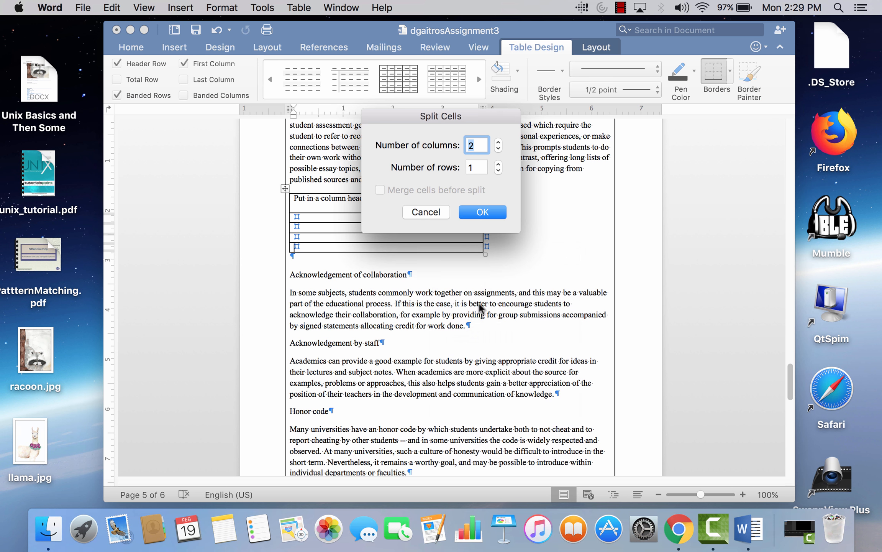
click(498, 143)
click(487, 211)
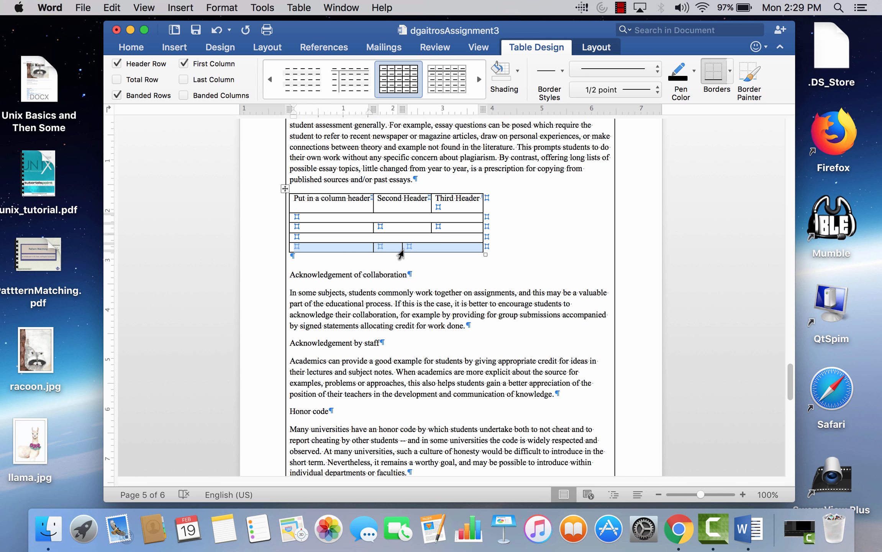
drag(402, 247, 431, 253)
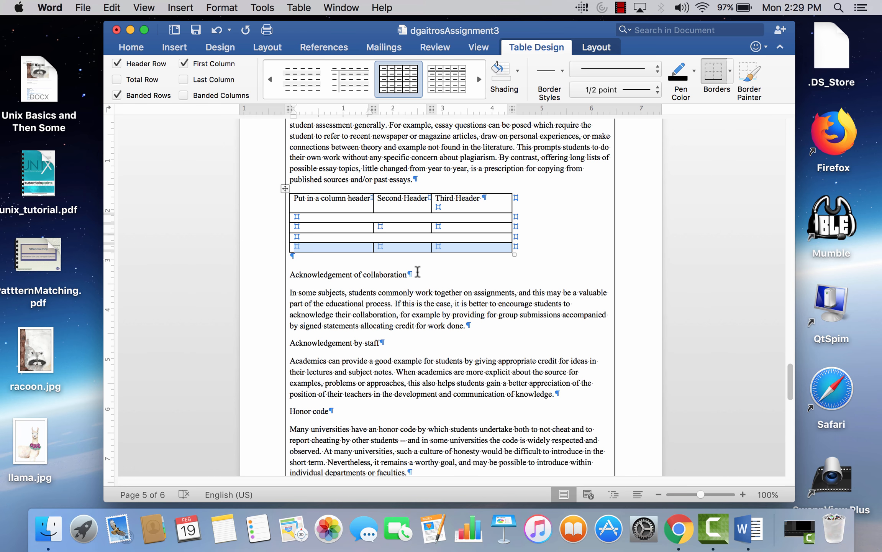
- Shade the cells of the table's header row with a grey theme fill
click(363, 205)
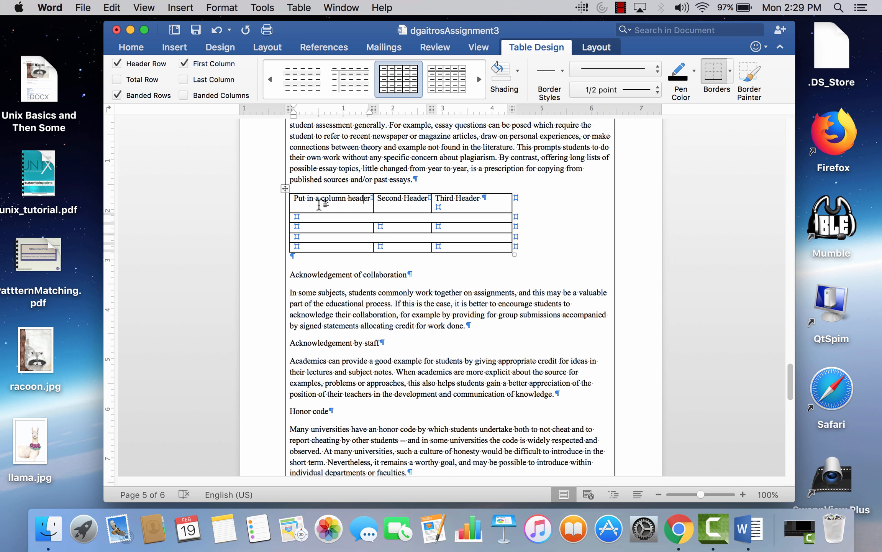
drag(295, 200, 495, 205)
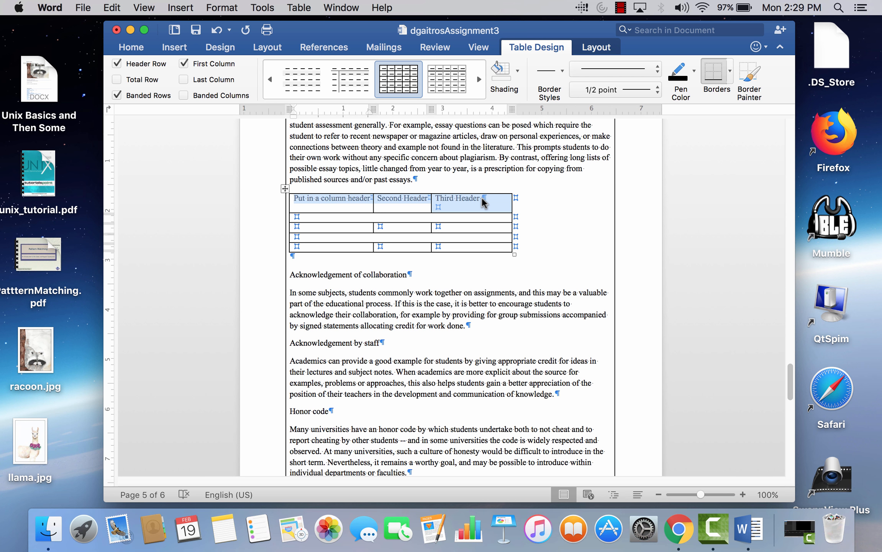
right_click(447, 210)
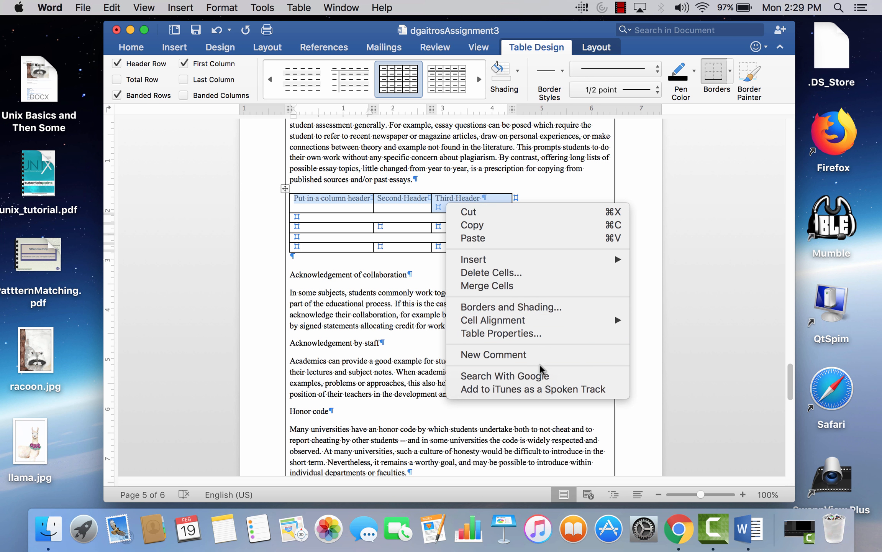
click(529, 333)
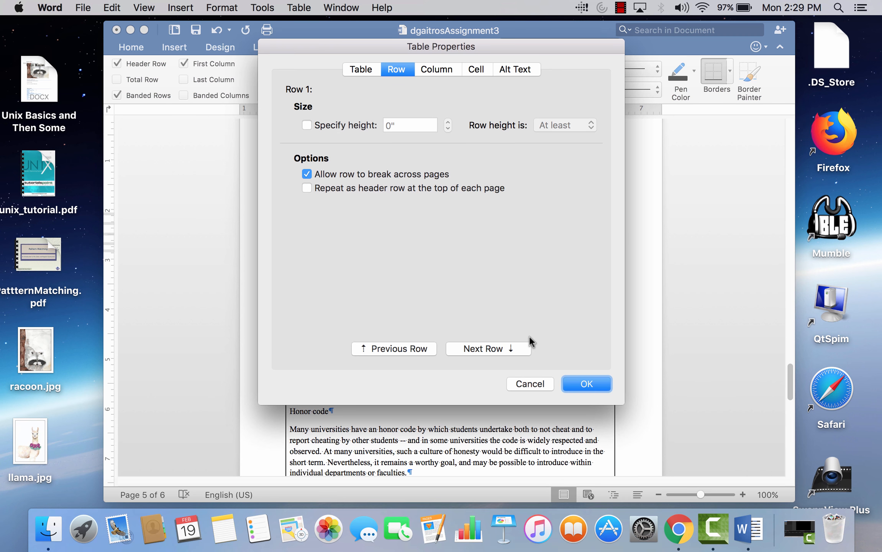
click(366, 69)
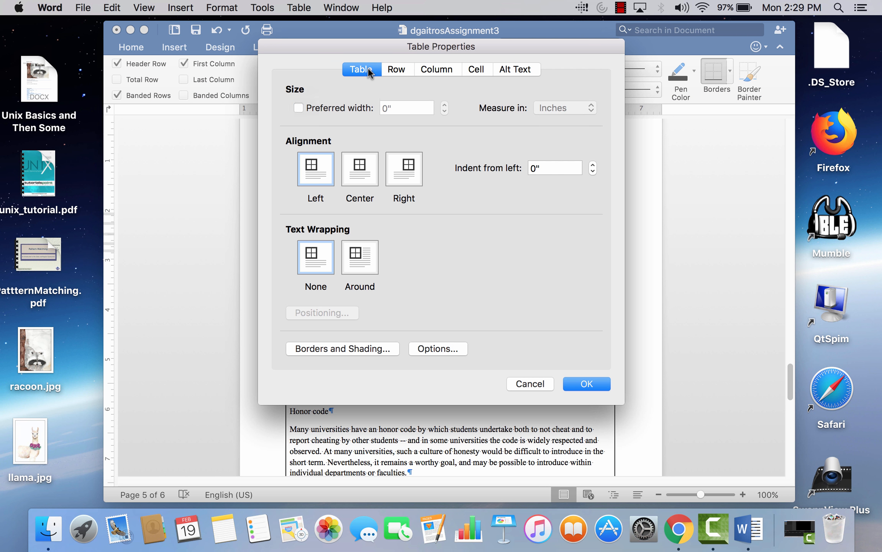
click(368, 350)
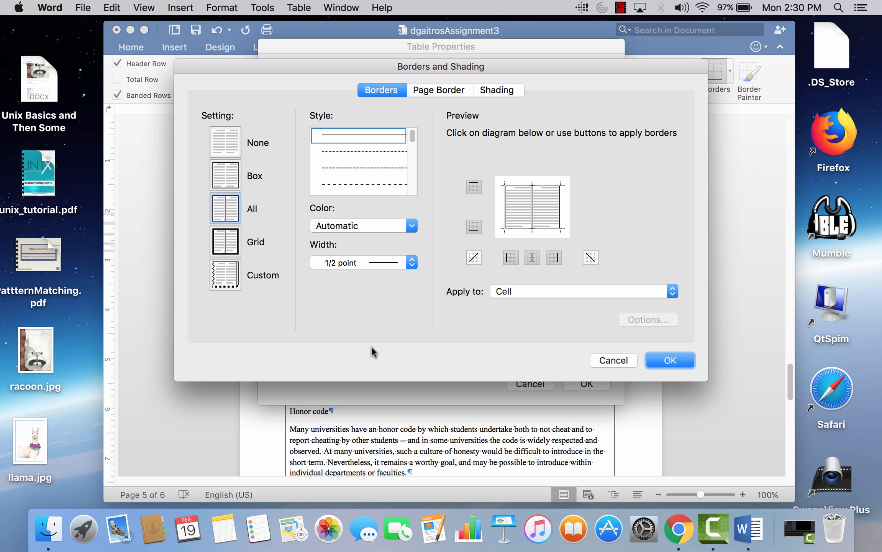
click(498, 90)
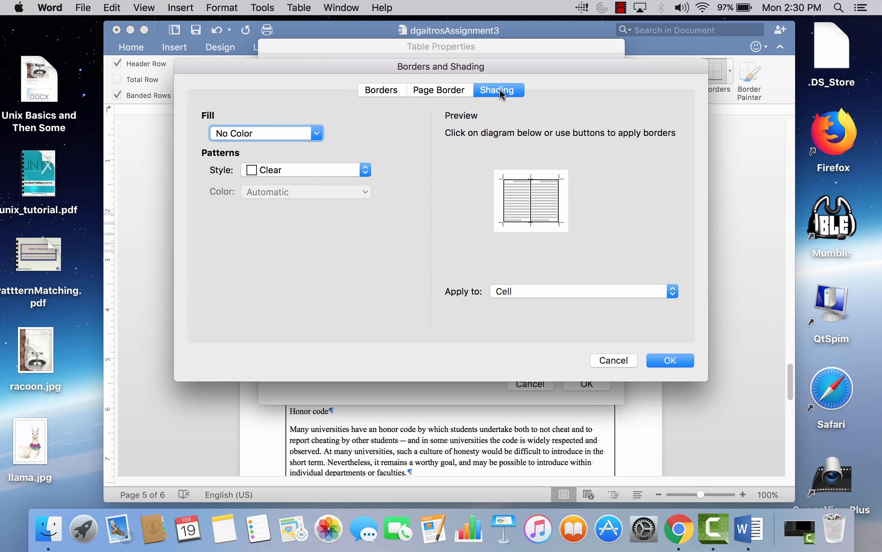
click(316, 134)
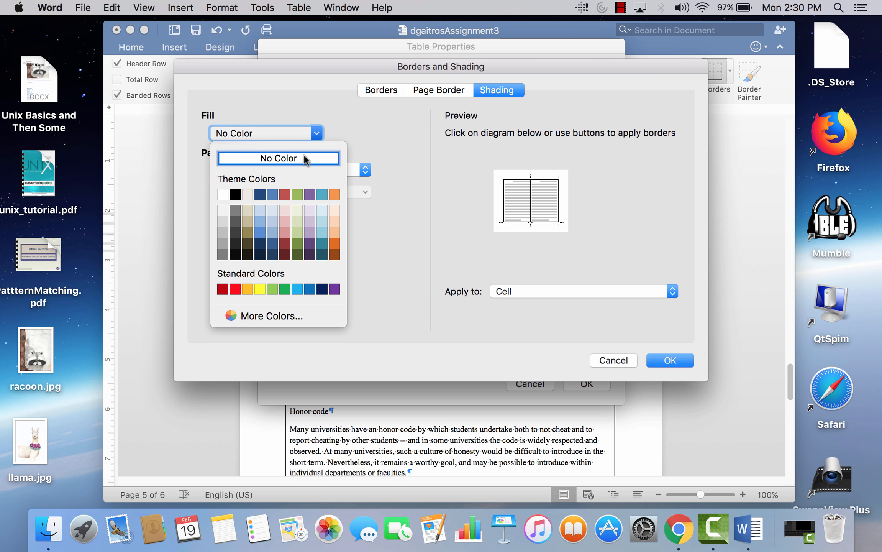
click(221, 231)
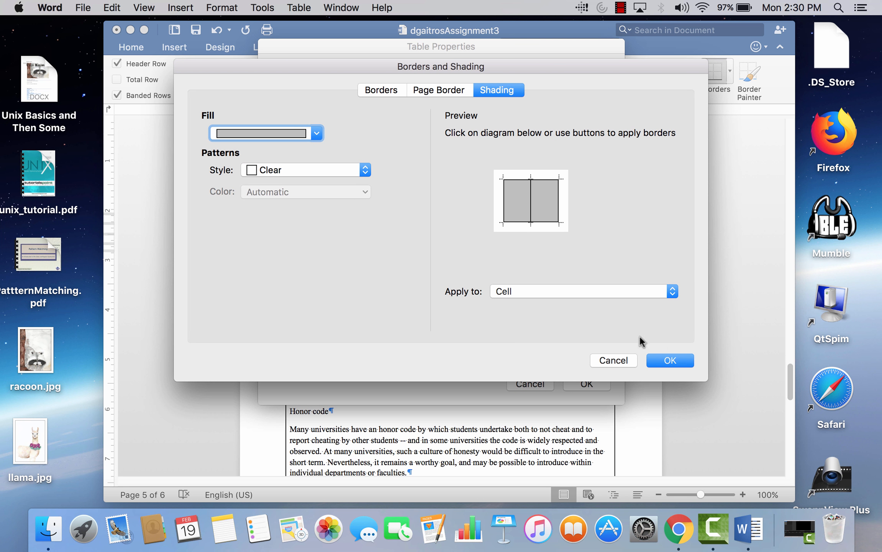
click(674, 362)
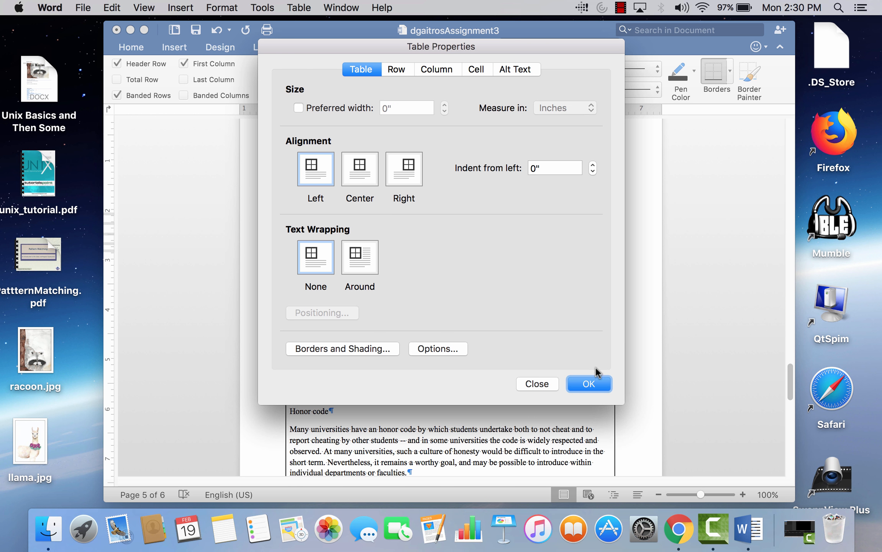
key(Return)
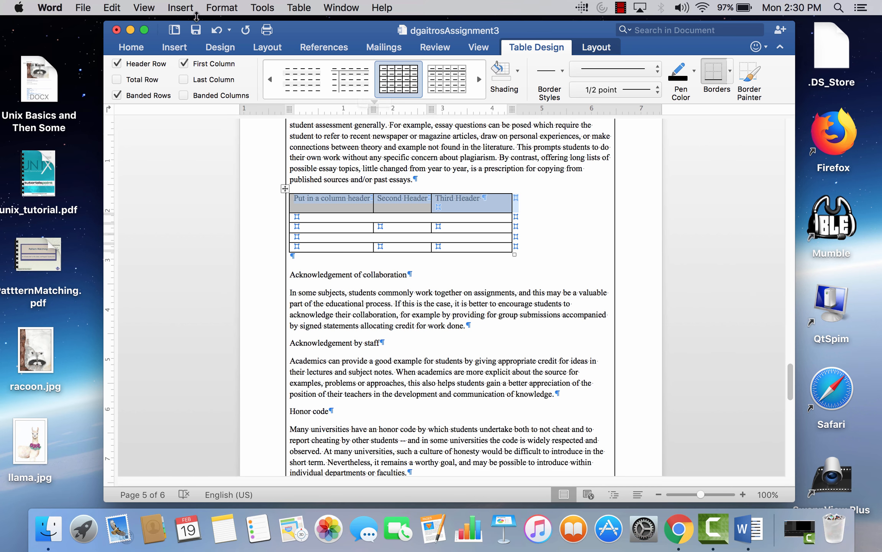
- Centre the header row text and make it bold, italic and underlined
click(131, 48)
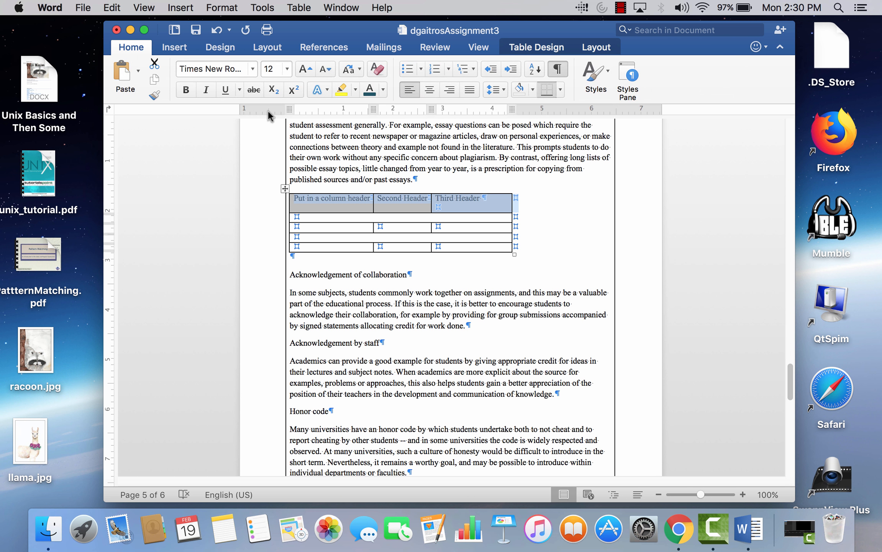
click(429, 90)
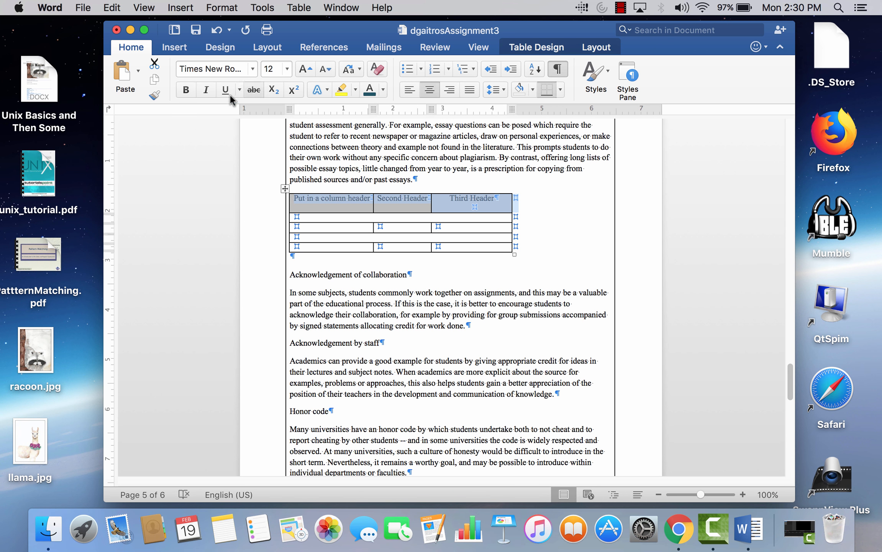
click(186, 89)
click(206, 90)
click(225, 90)
click(525, 215)
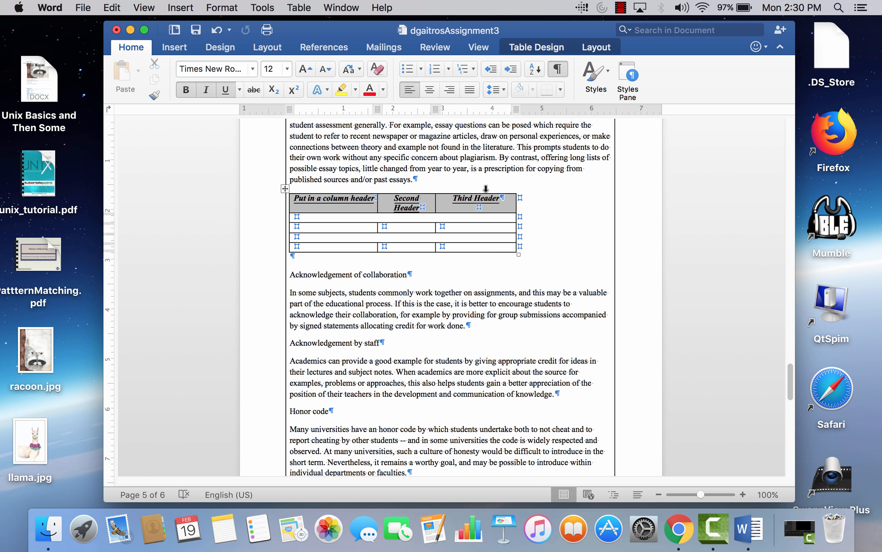
- Open the page header for editing and enter "Type anything I wan there"
scroll(490, 191, up, 3)
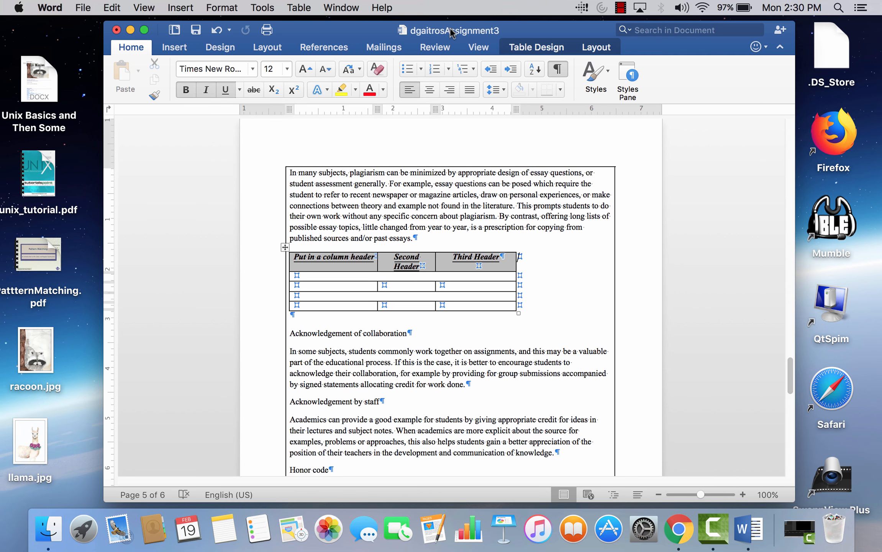
click(480, 51)
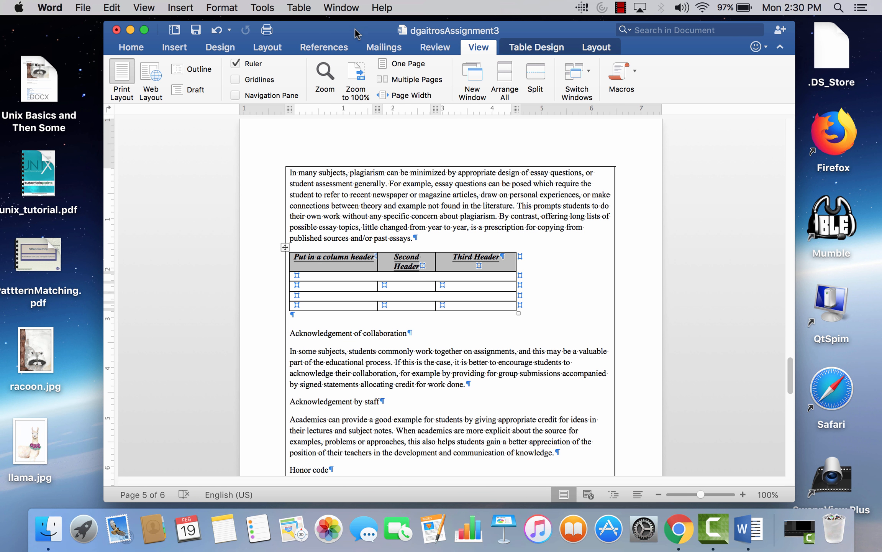
click(221, 49)
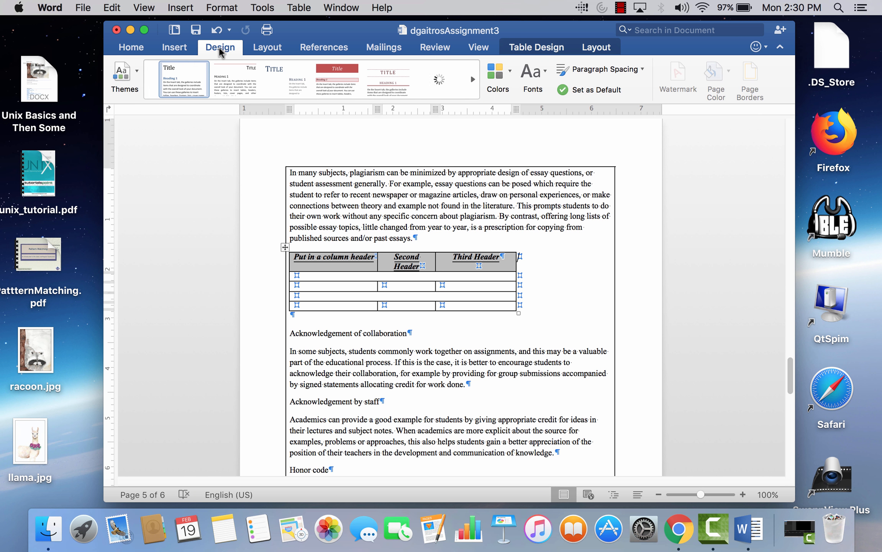
click(148, 8)
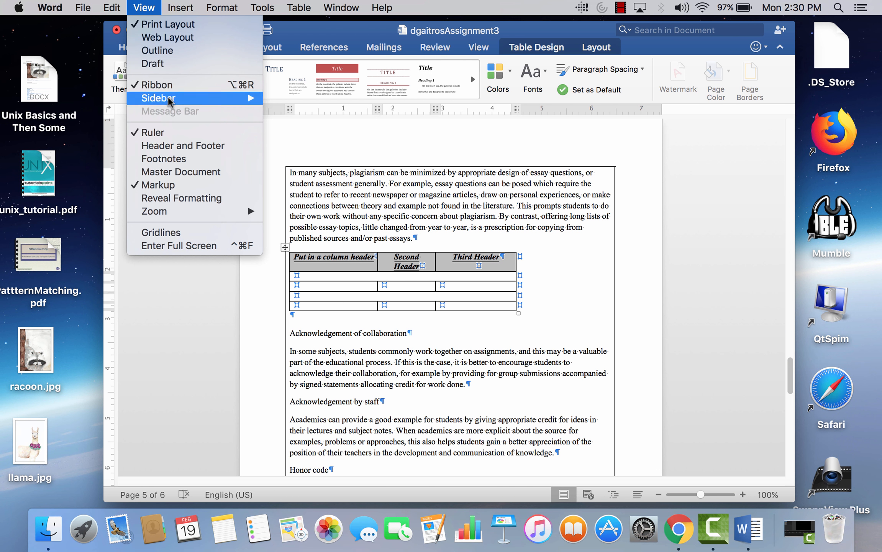
click(171, 147)
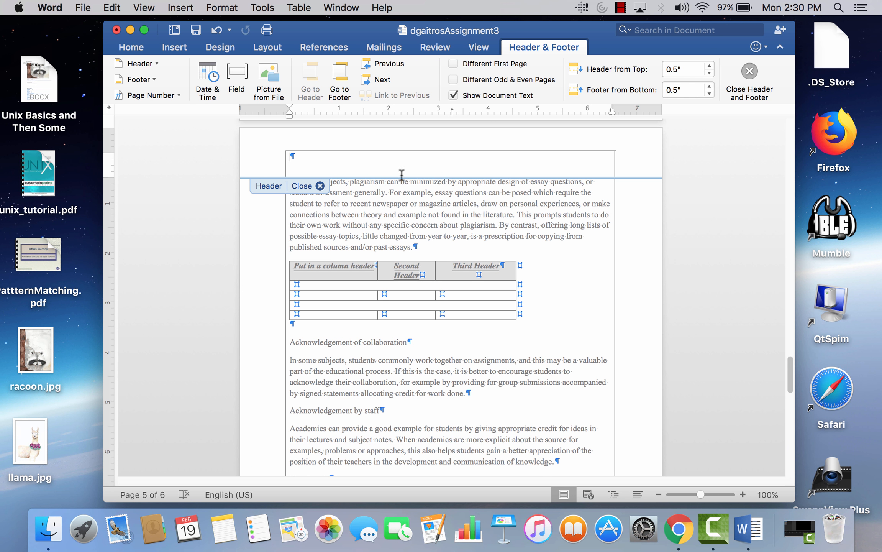
text(Type anything I wan there)
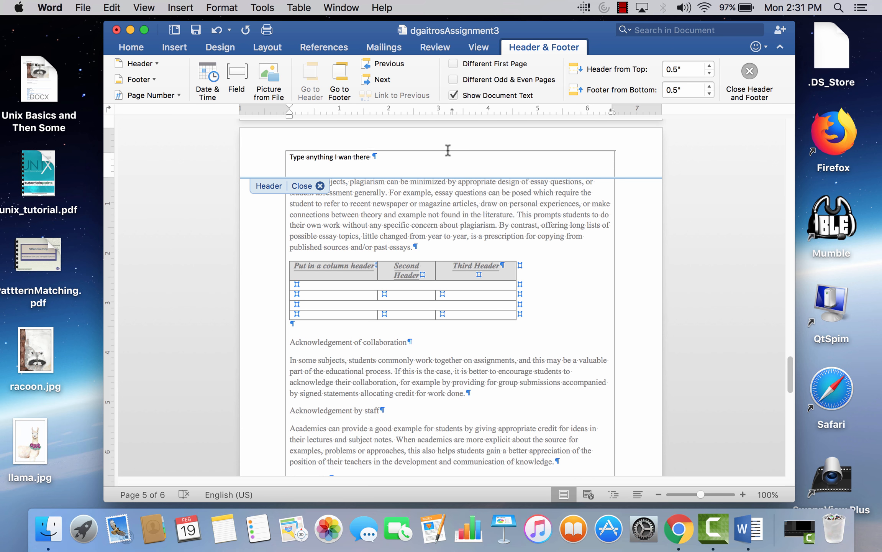
- Turn on a different first page for headers and footers and check the headers on the last two pages
click(453, 64)
scroll(411, 184, down, 15)
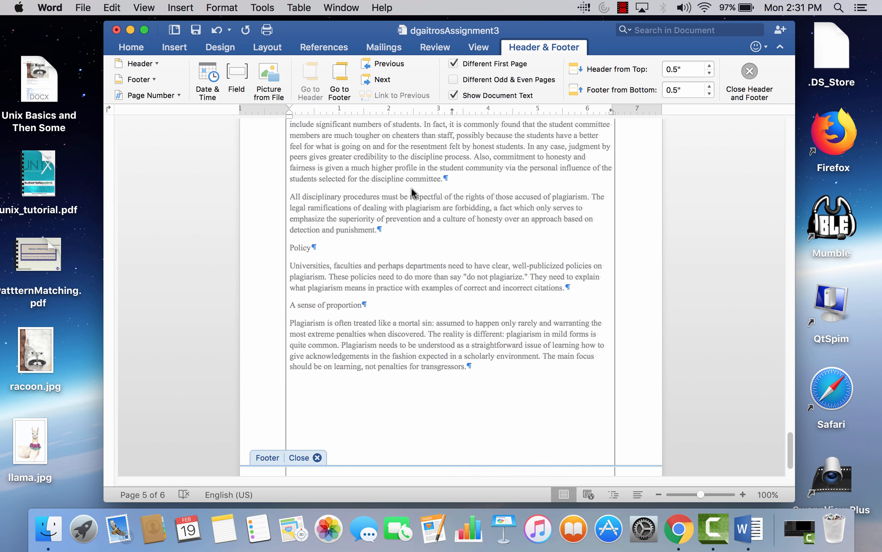
scroll(412, 188, up, 10)
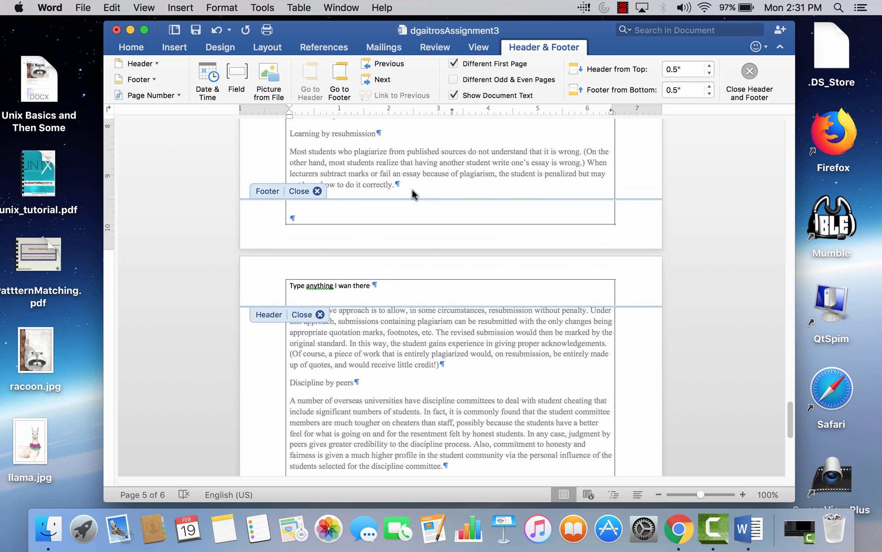
scroll(434, 241, up, 10)
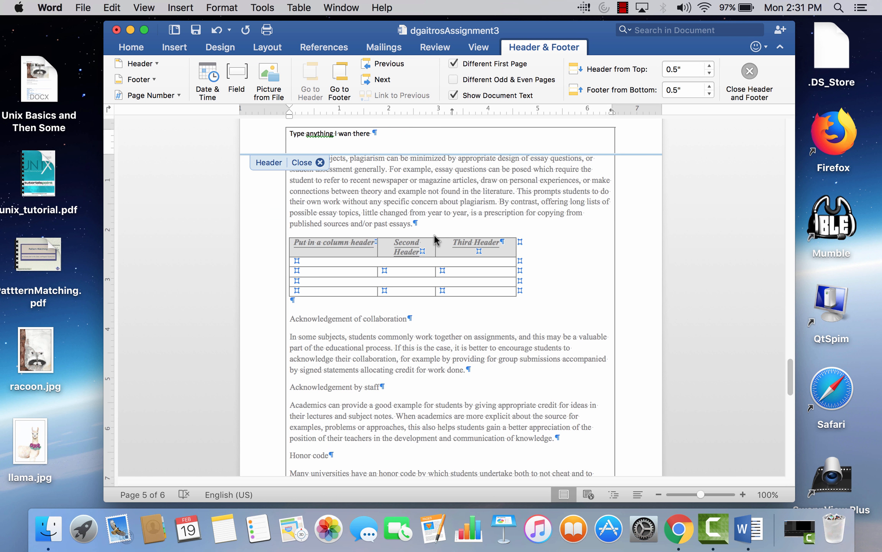
scroll(425, 222, down, 10)
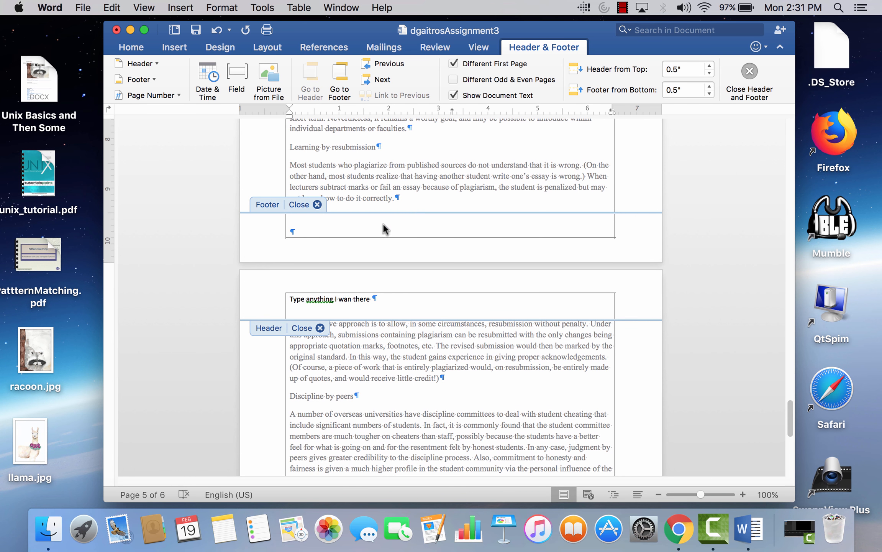
scroll(383, 219, up, 10)
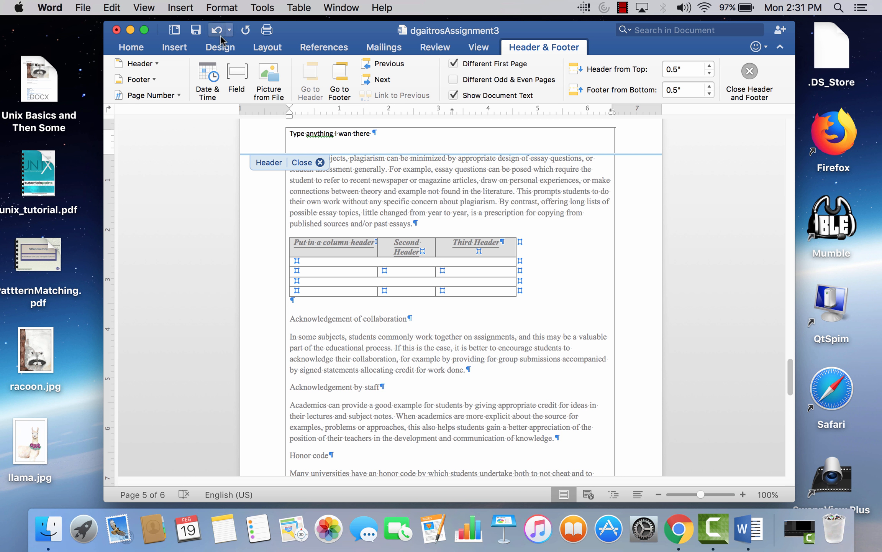
- Insert the built-in Blank footer and add page numbers with Center alignment to it
click(154, 80)
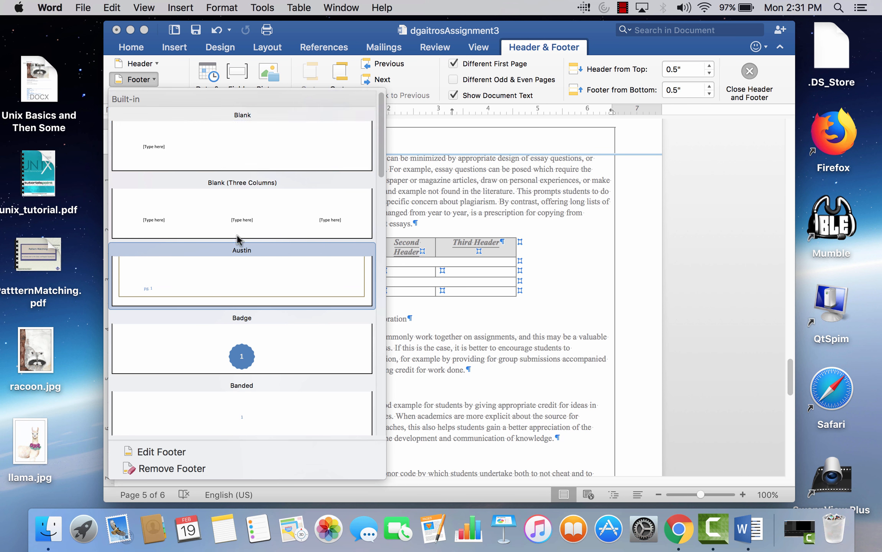
click(194, 158)
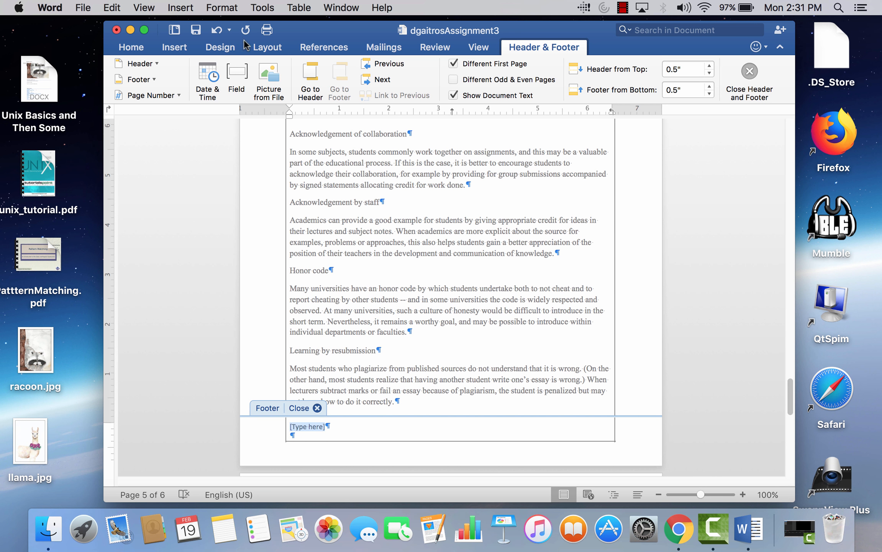
click(220, 47)
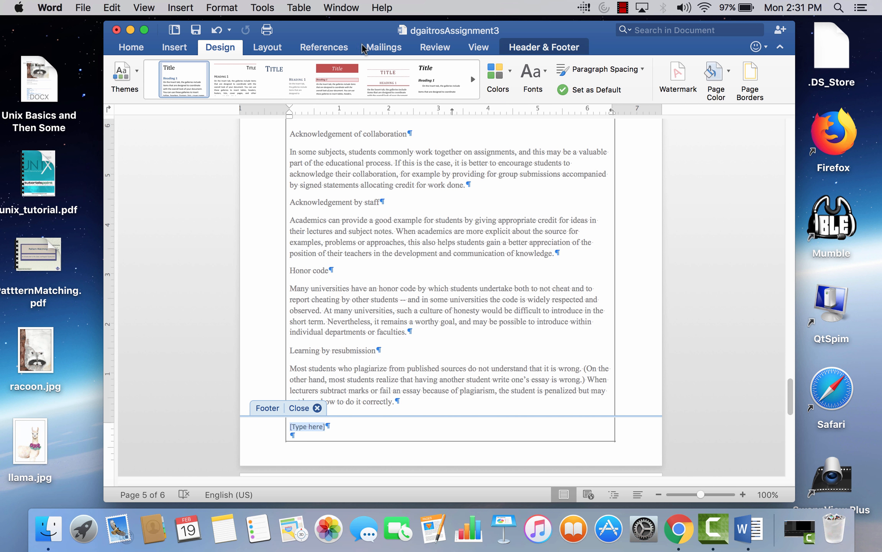
click(516, 48)
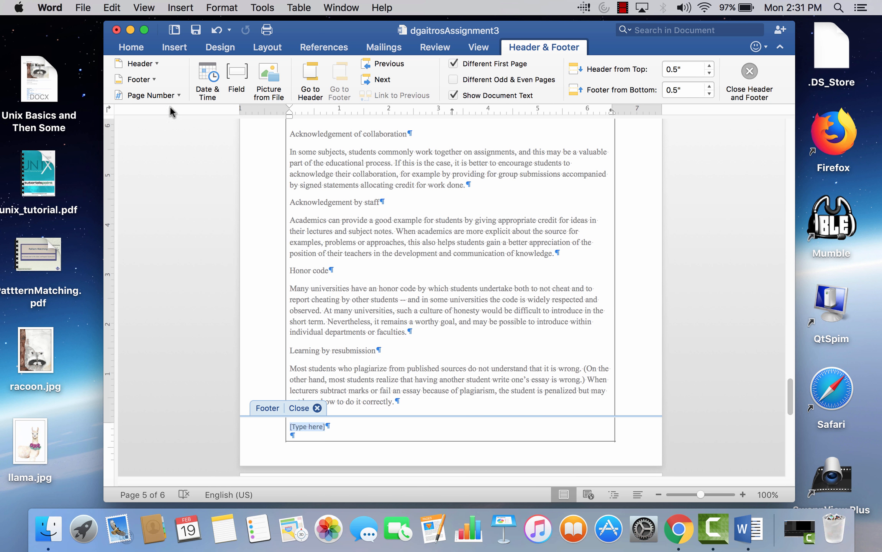
click(174, 95)
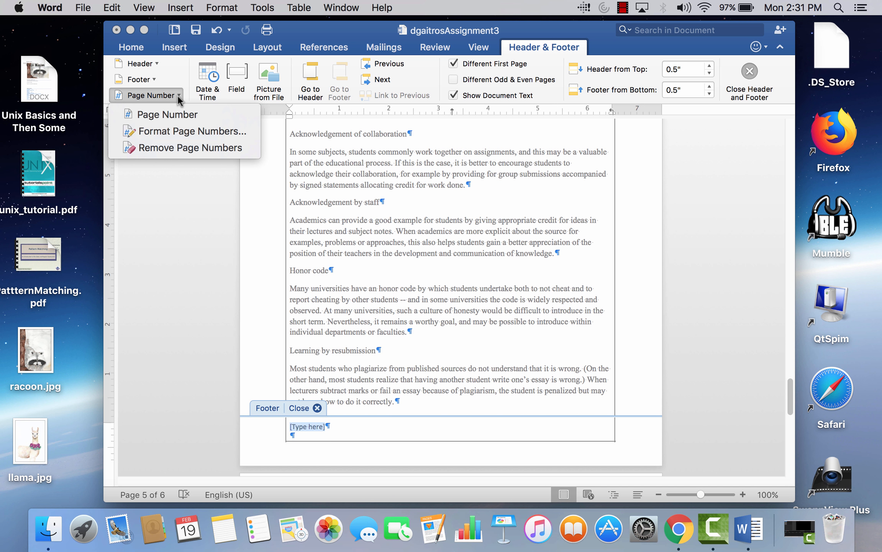
click(174, 115)
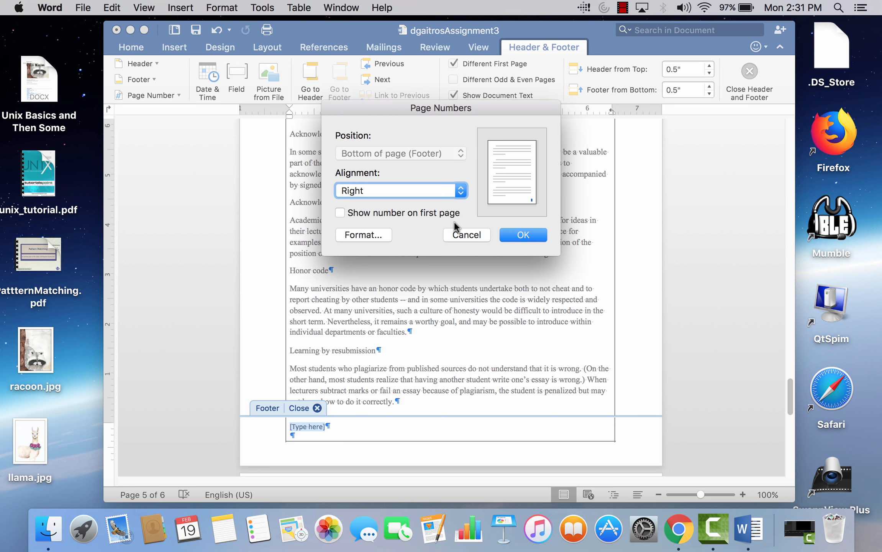
click(461, 191)
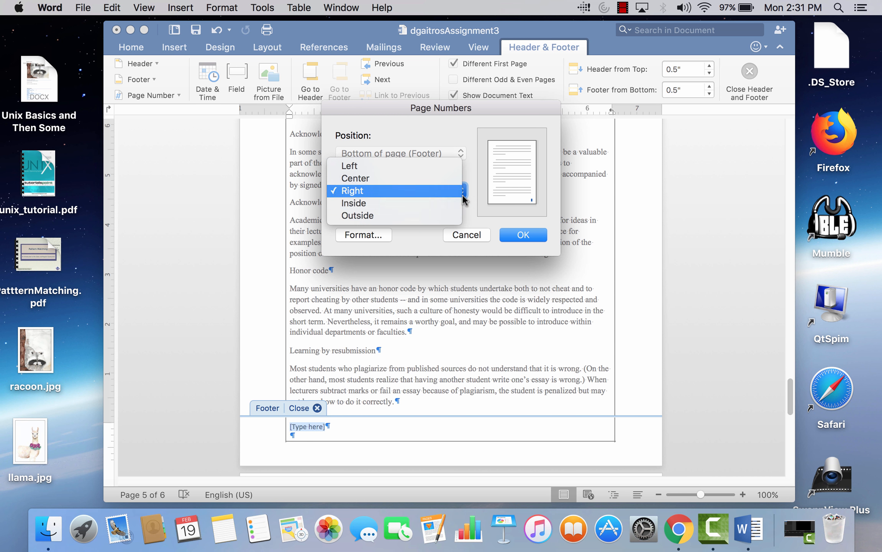
click(412, 180)
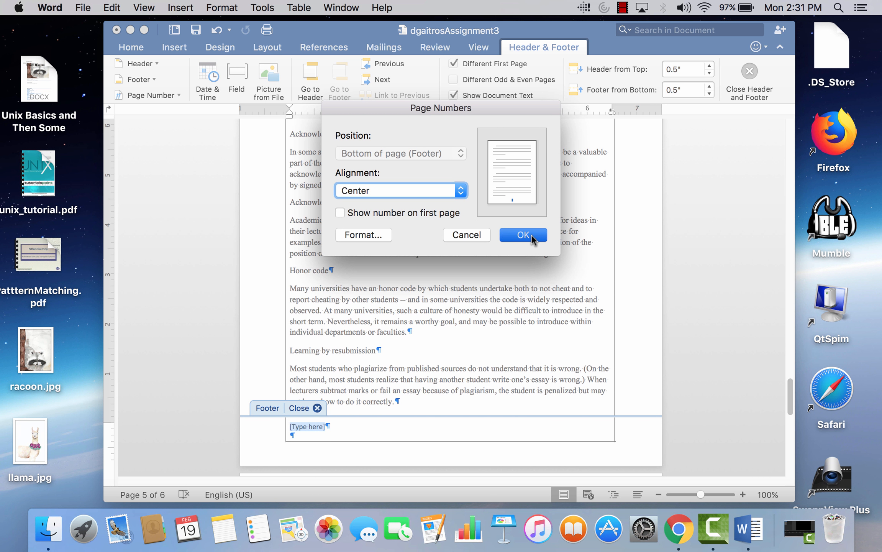
click(531, 240)
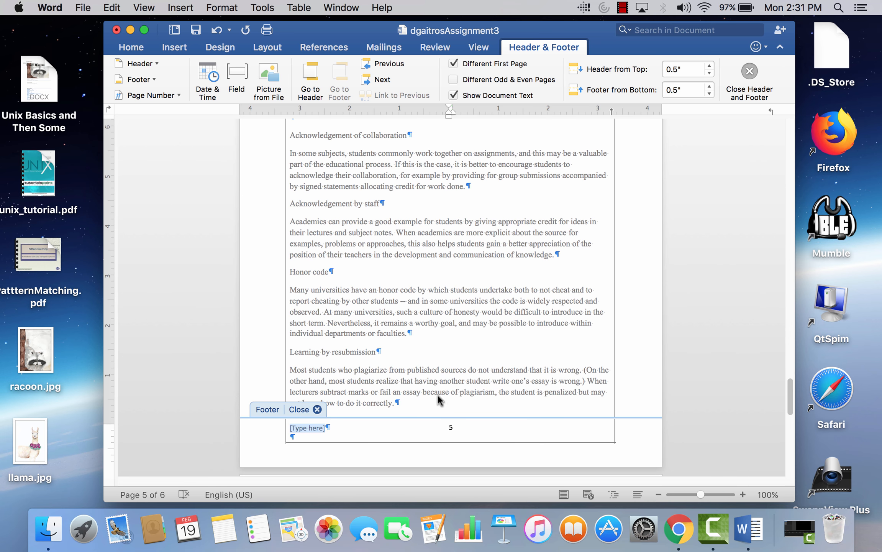
- Check the footer and page number on the preceding page and close header and footer editing
scroll(451, 371, up, 15)
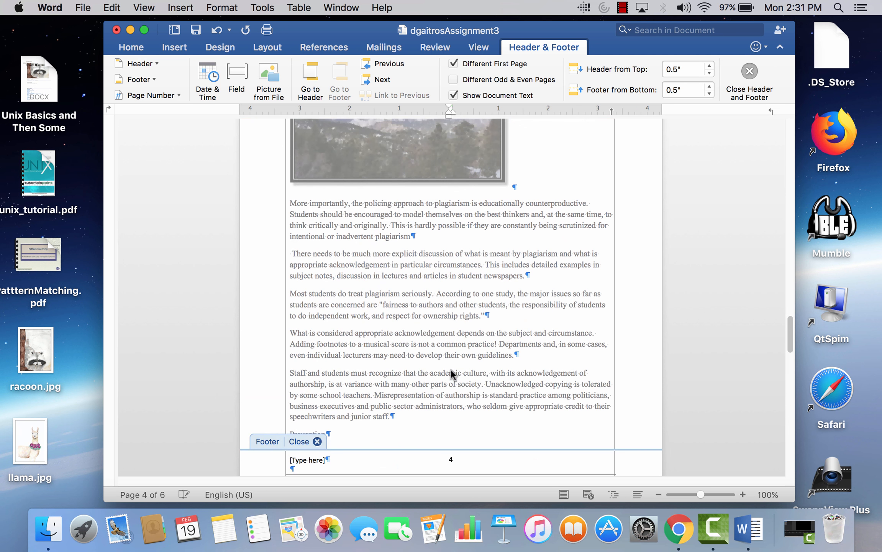
scroll(450, 370, down, 2)
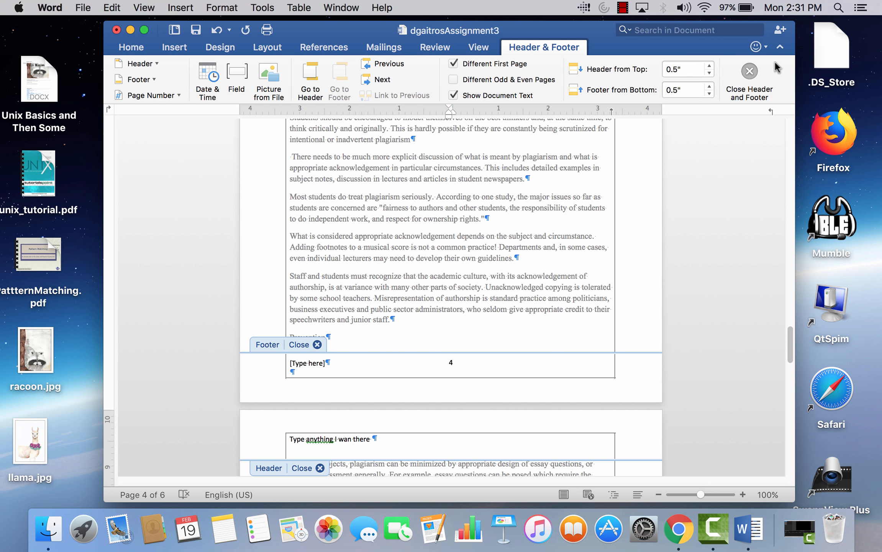
click(751, 73)
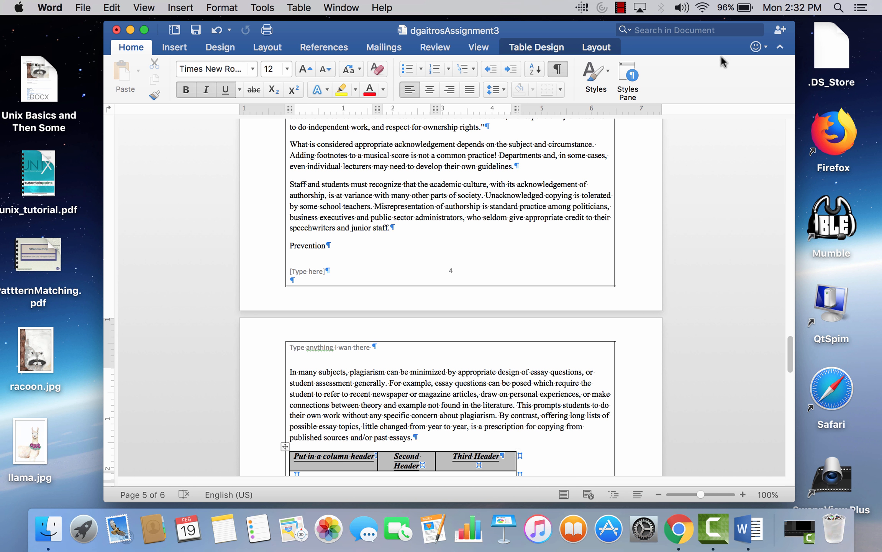
click(622, 8)
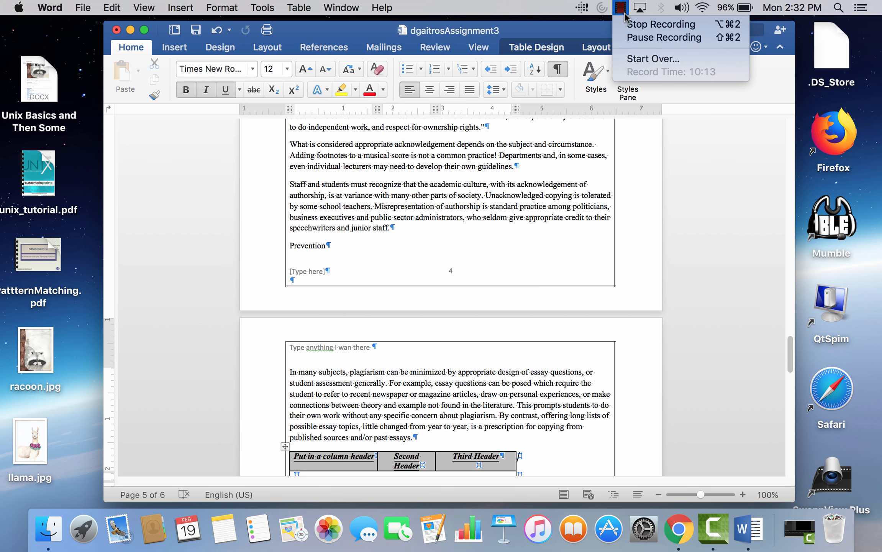